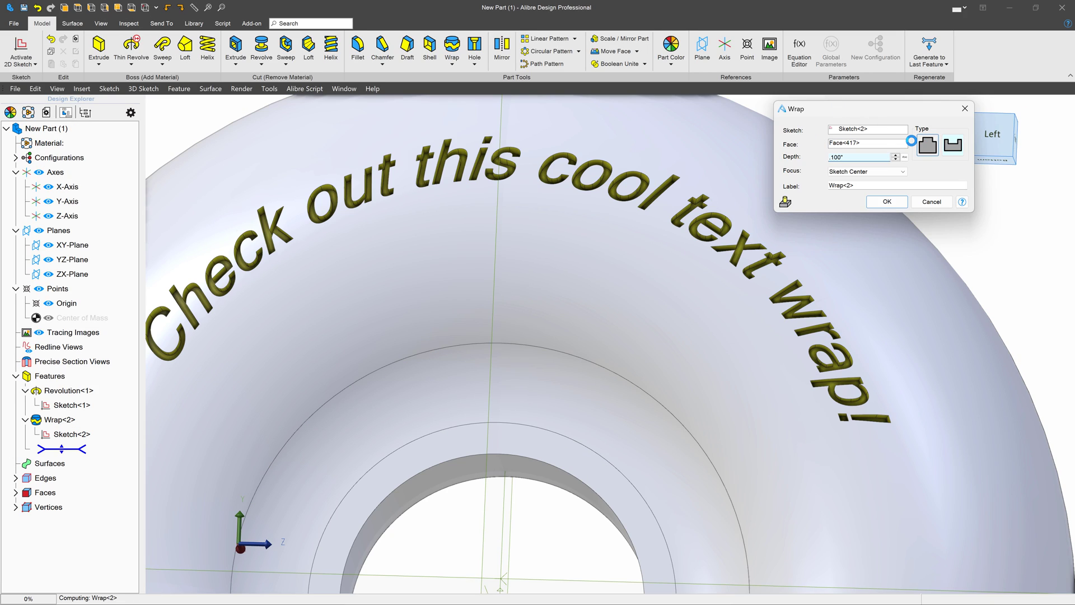
# Apply the 'Check out this cool text wrap!' text to the curved part at .100" depth as Wrap<2>
pyautogui.click(887, 202)
pyautogui.moveTo(887, 202); pyautogui.dragTo(953, 192, button='middle')
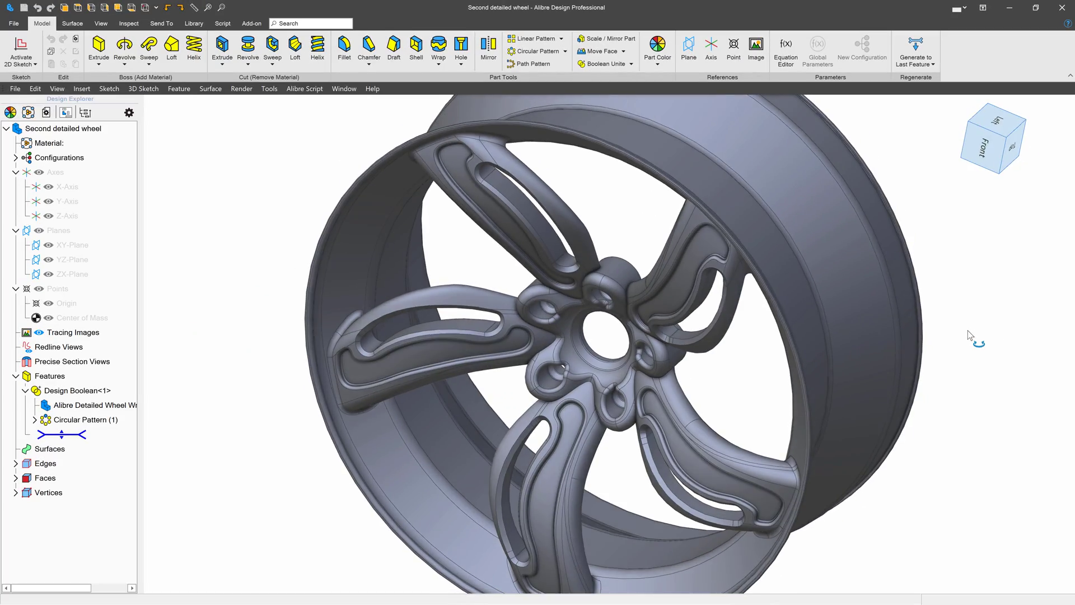
# Draft the block's tall vertical face 30° outward, using Face<6> as the neutral plane
pyautogui.moveTo(968, 330)
pyautogui.mouseDown(button='middle')
pyautogui.moveTo(986, 327)
pyautogui.moveTo(979, 317)
pyautogui.mouseUp(button='middle')
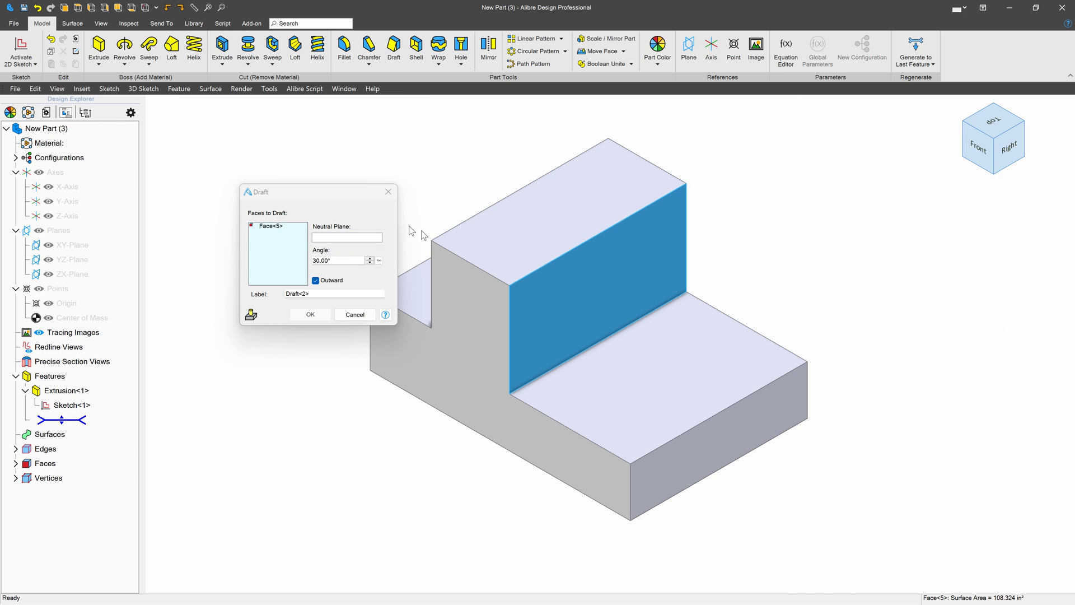
pyautogui.click(653, 378)
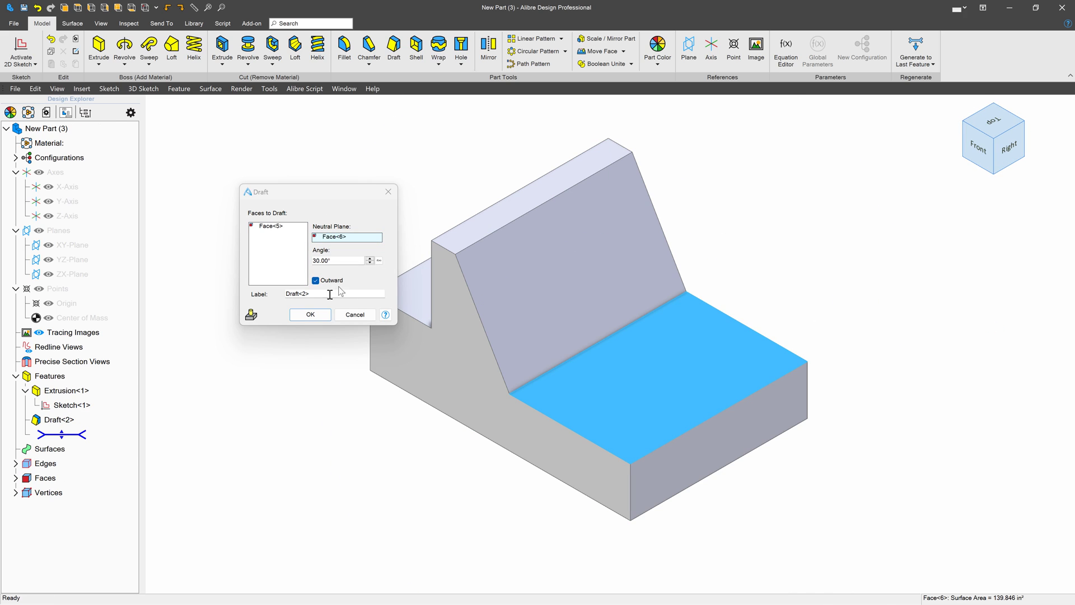
pyautogui.click(310, 314)
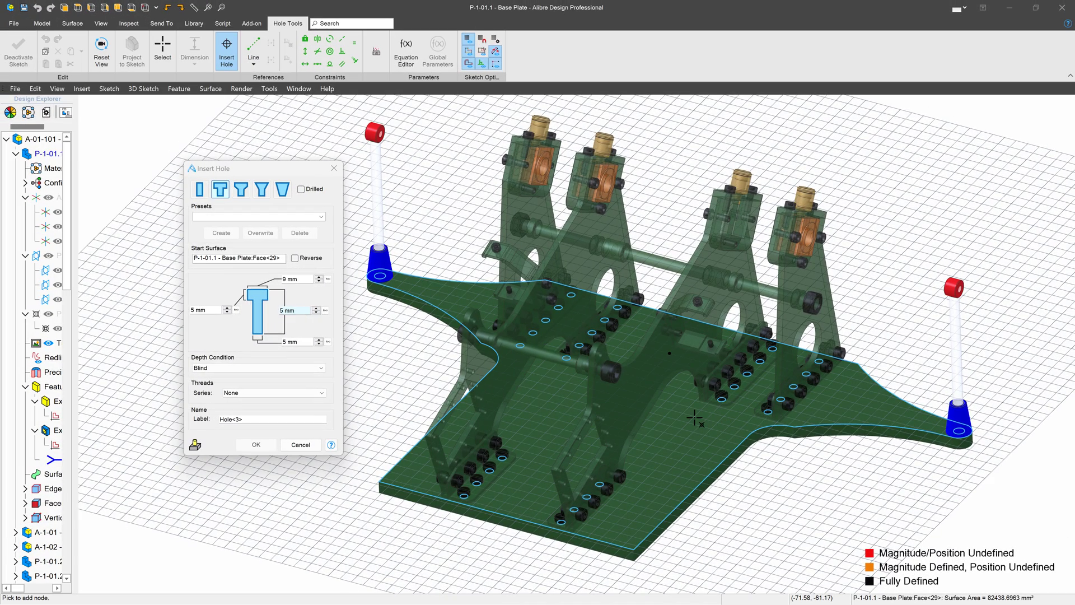
# Place a hole point on the Base Plate's top face
pyautogui.click(710, 435)
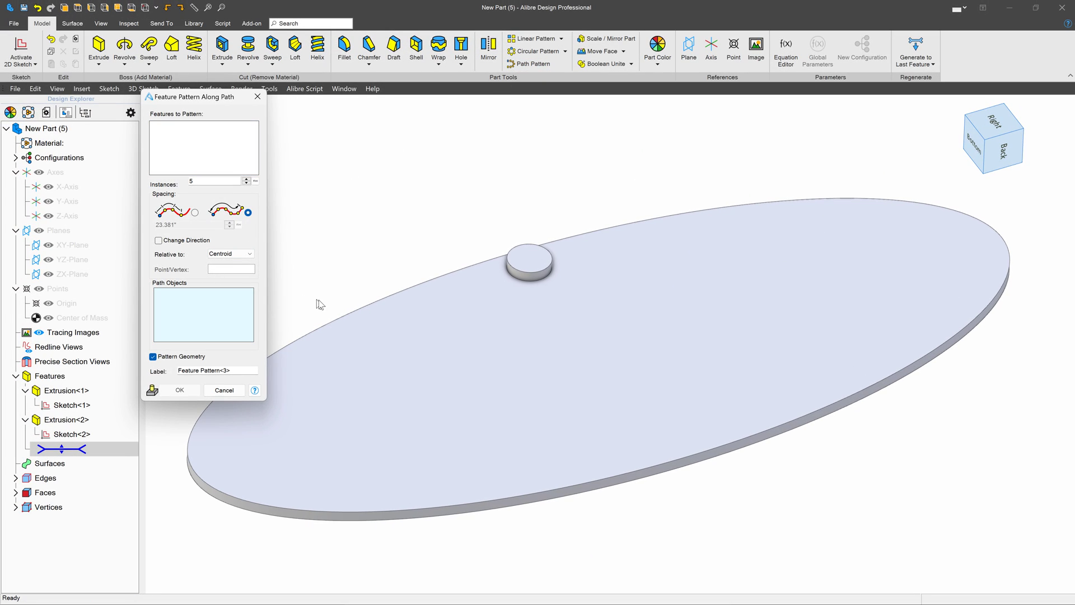
# Pattern the puck along the disc's outer edge into 20 instances
pyautogui.click(362, 317)
pyautogui.click(529, 259)
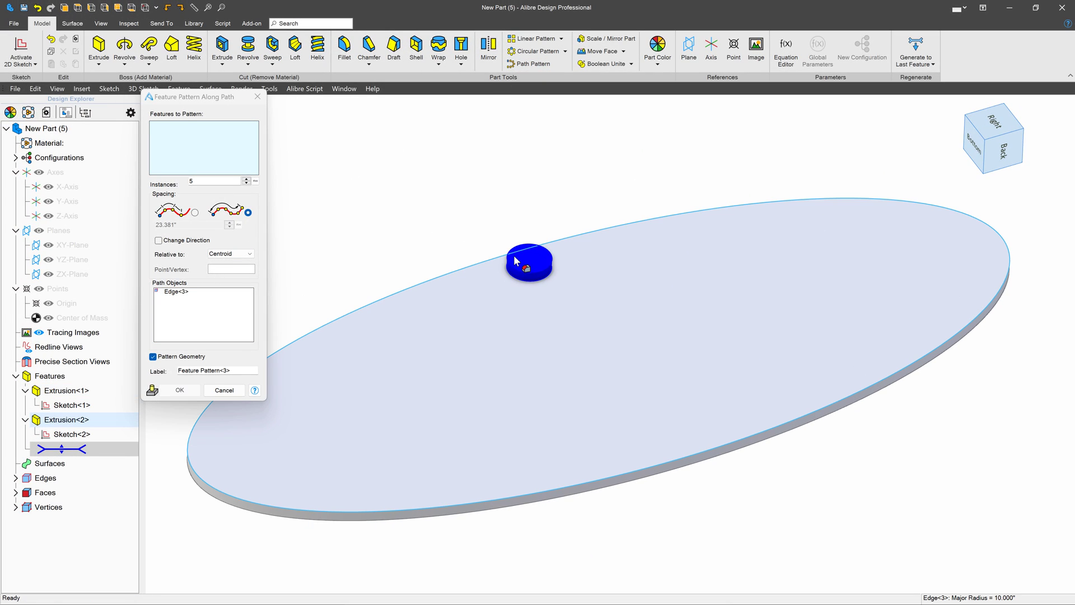
pyautogui.click(247, 181)
pyautogui.moveTo(247, 181); pyautogui.dragTo(247, 181)
pyautogui.click(193, 391)
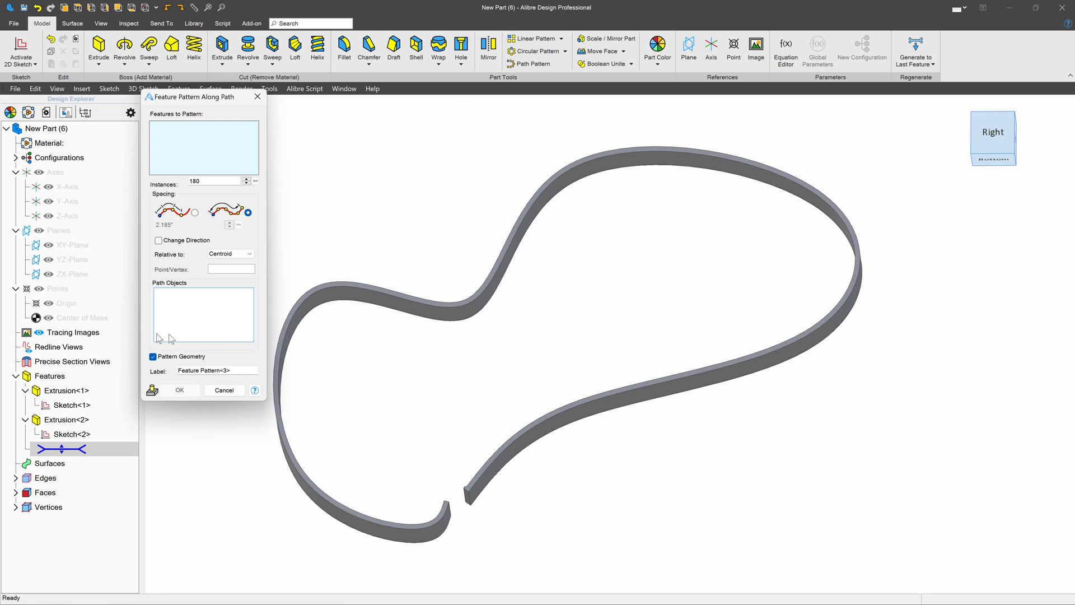
# Pattern Extrusion<2> along the strip's Edge<18> into 180 teeth
pyautogui.click(66, 420)
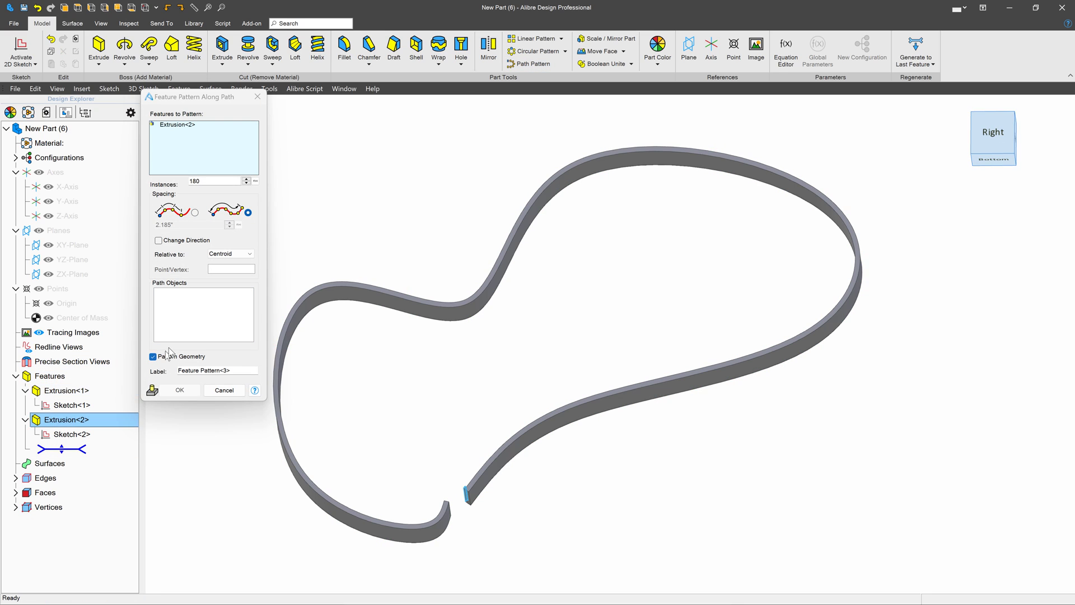
pyautogui.click(204, 314)
pyautogui.click(504, 462)
pyautogui.click(181, 390)
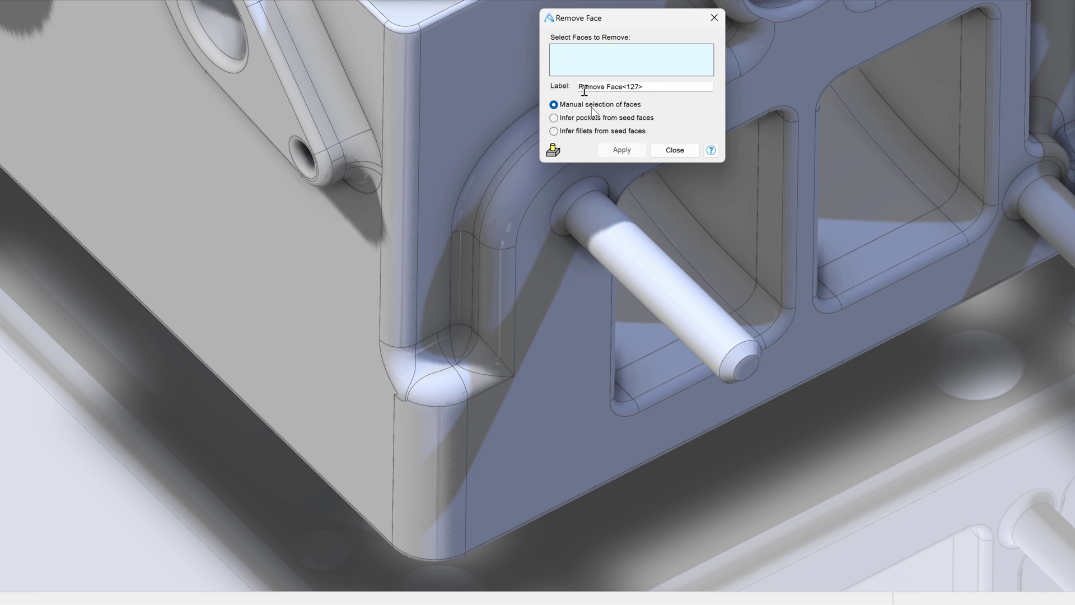
# Remove the cylinder head's side pin by manually selecting its four faces
pyautogui.click(745, 364)
pyautogui.click(654, 284)
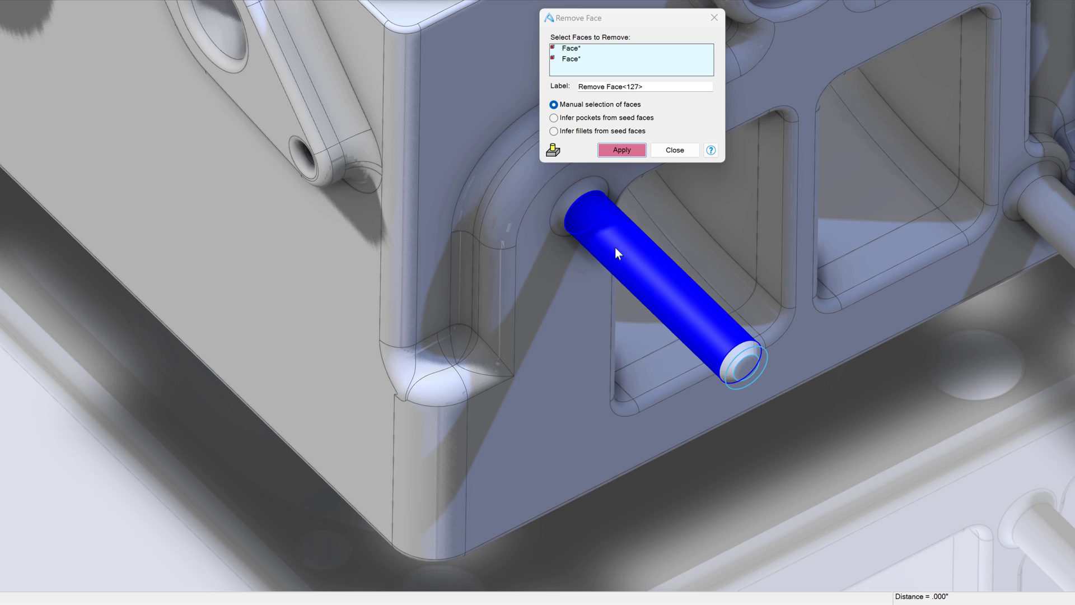
pyautogui.click(571, 196)
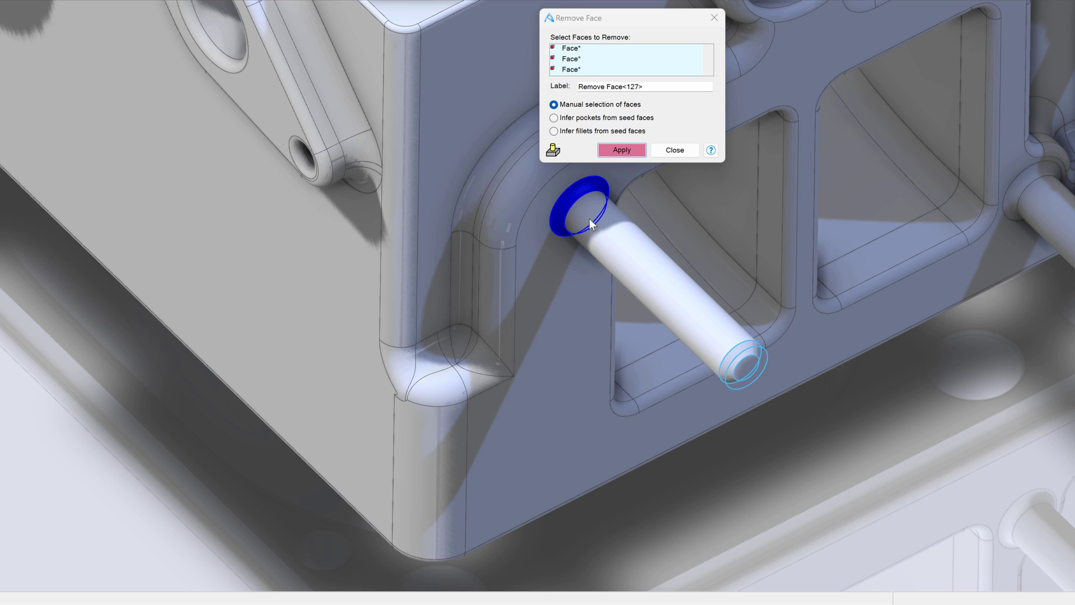
pyautogui.click(597, 232)
pyautogui.click(623, 150)
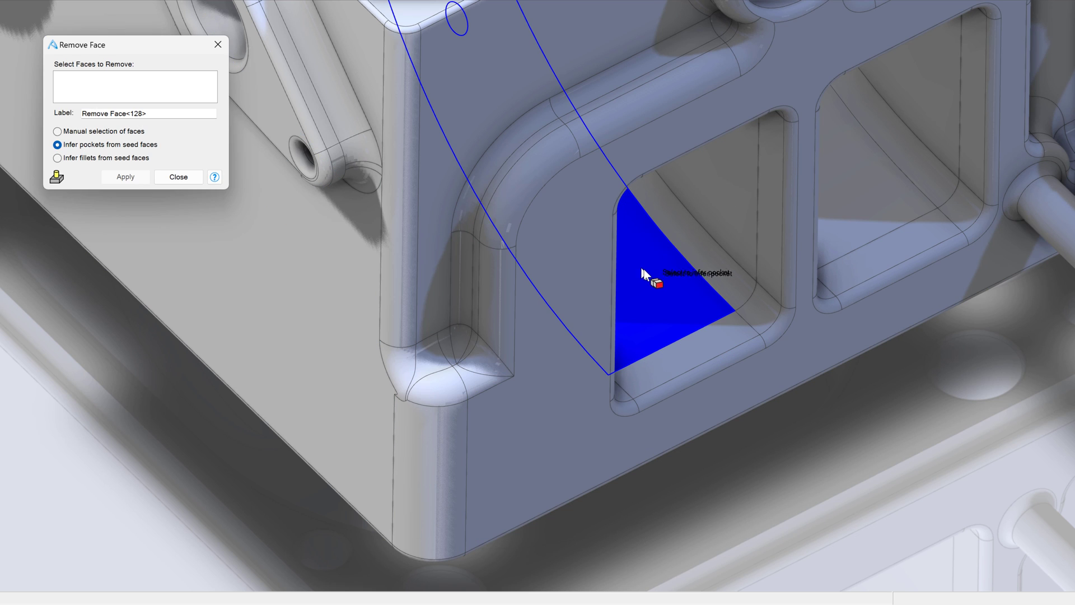
# Infer and remove the side pocket, the triangular pocket and two circular top holes
pyautogui.click(647, 270)
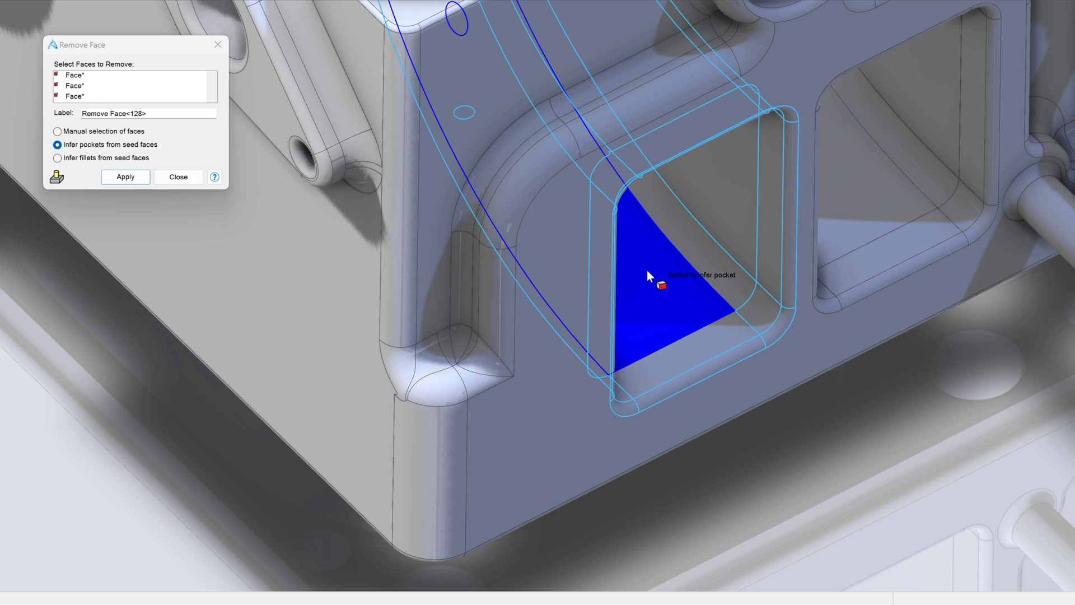
pyautogui.click(124, 178)
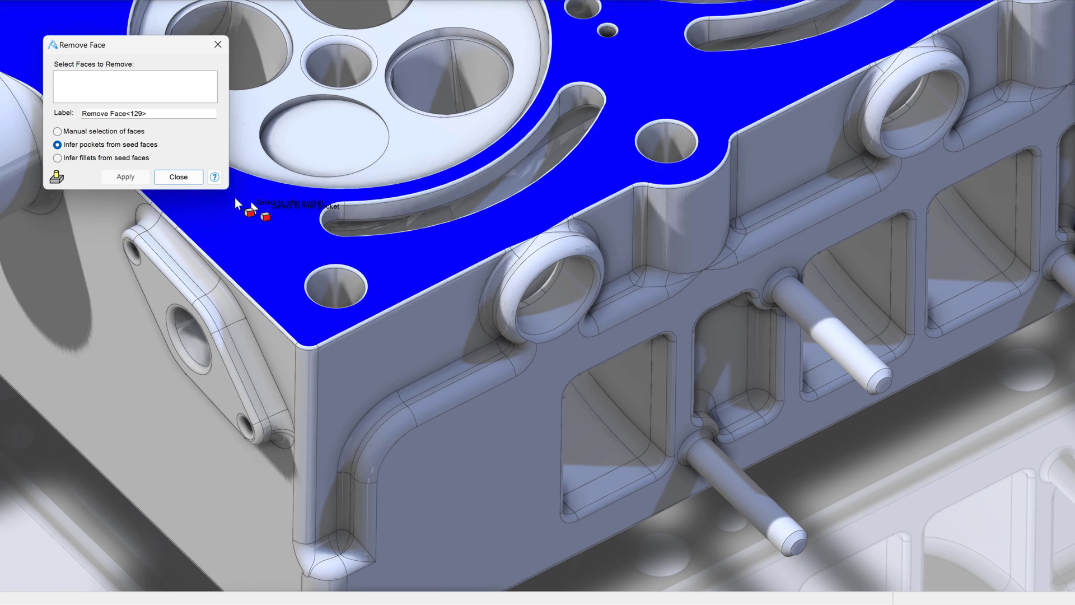
pyautogui.click(586, 432)
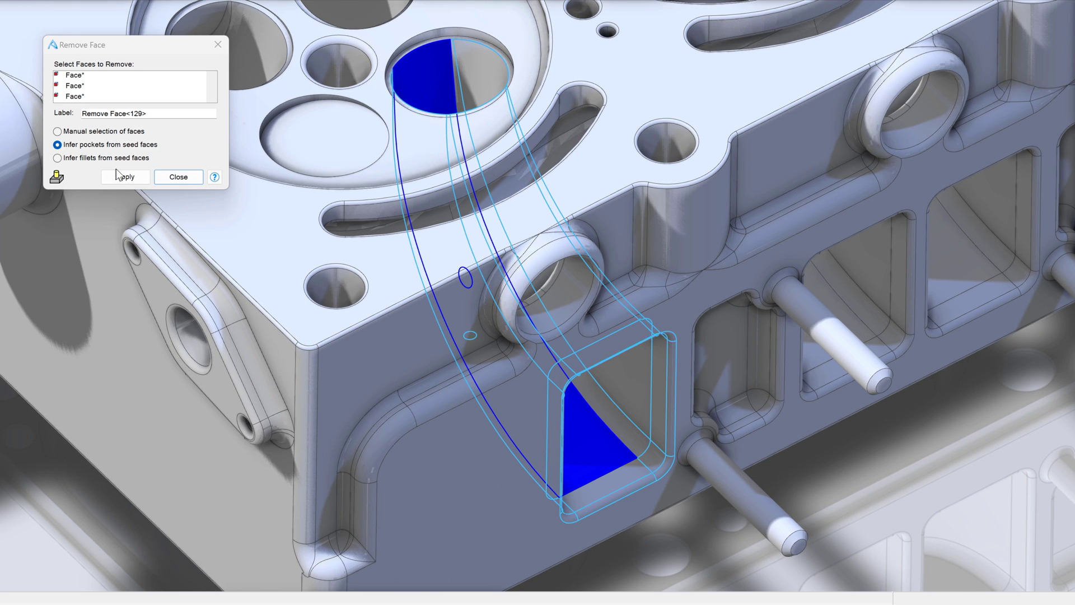
pyautogui.click(126, 177)
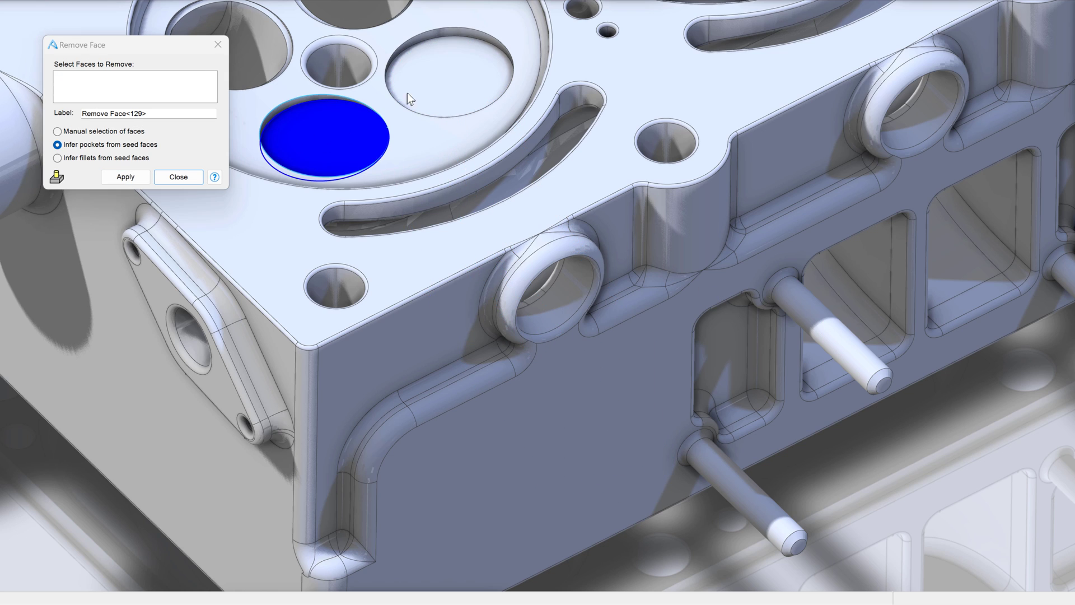
pyautogui.click(135, 177)
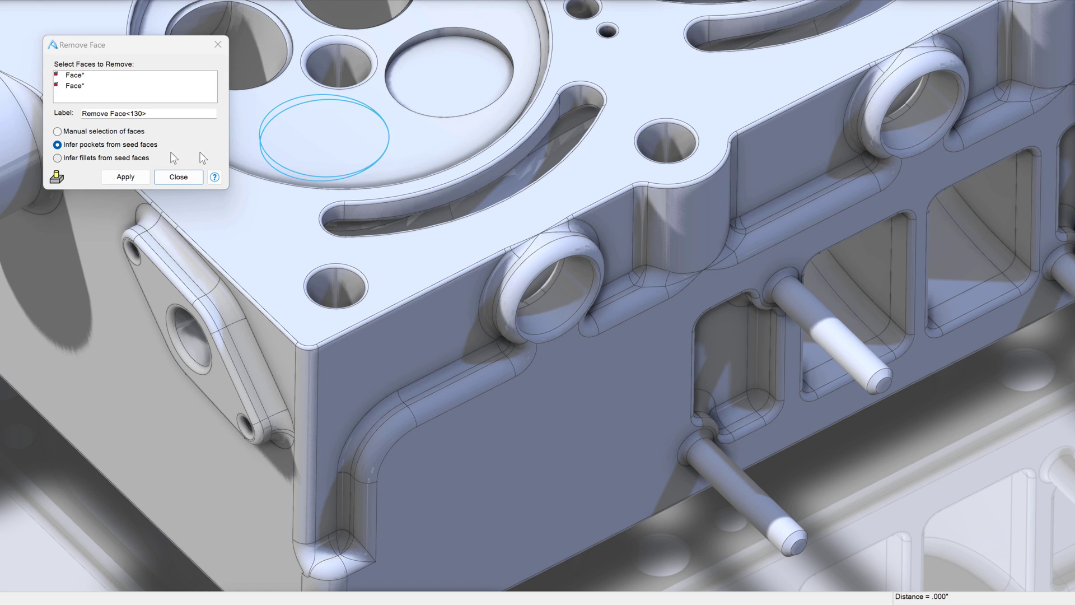
pyautogui.click(126, 177)
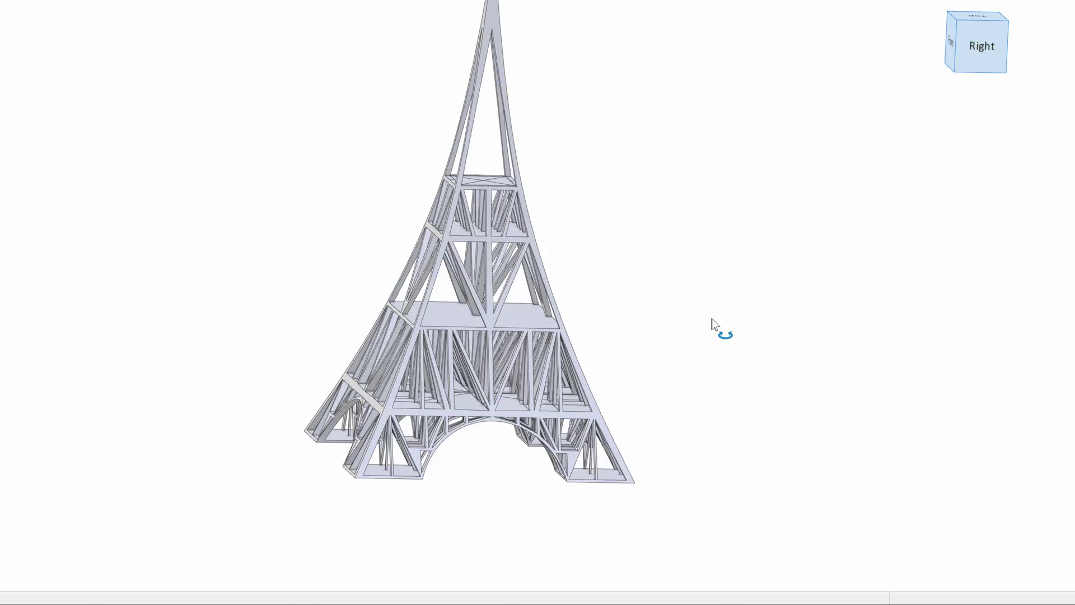
# Circularly pattern the bumpy segment 20 times at 18° around the Y-Axis
pyautogui.moveTo(711, 319); pyautogui.dragTo(761, 325, button='middle')
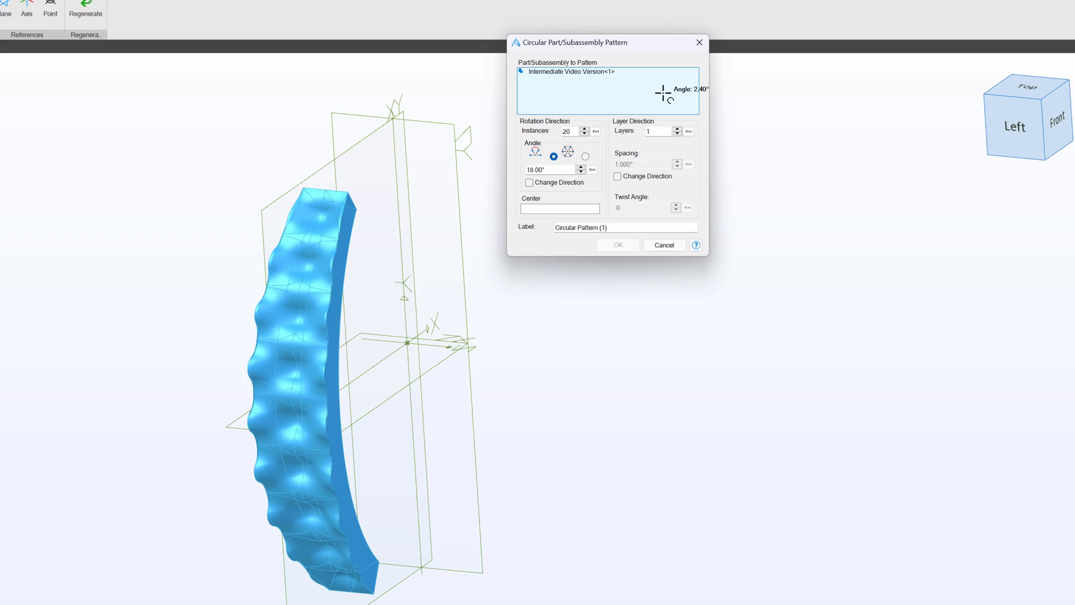
pyautogui.click(521, 209)
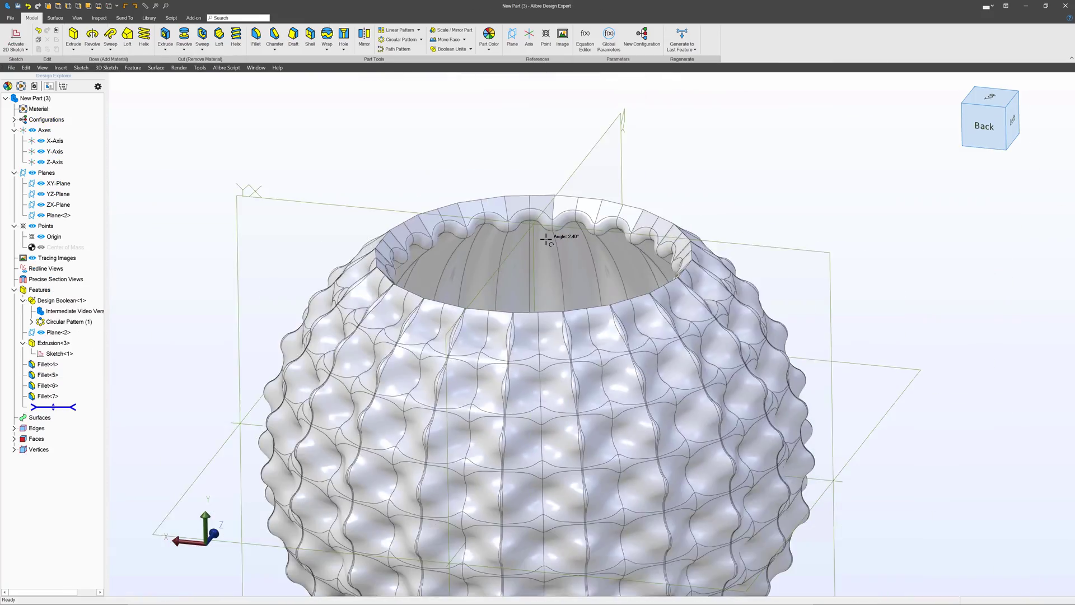
pyautogui.scroll(-3, 549, 235)
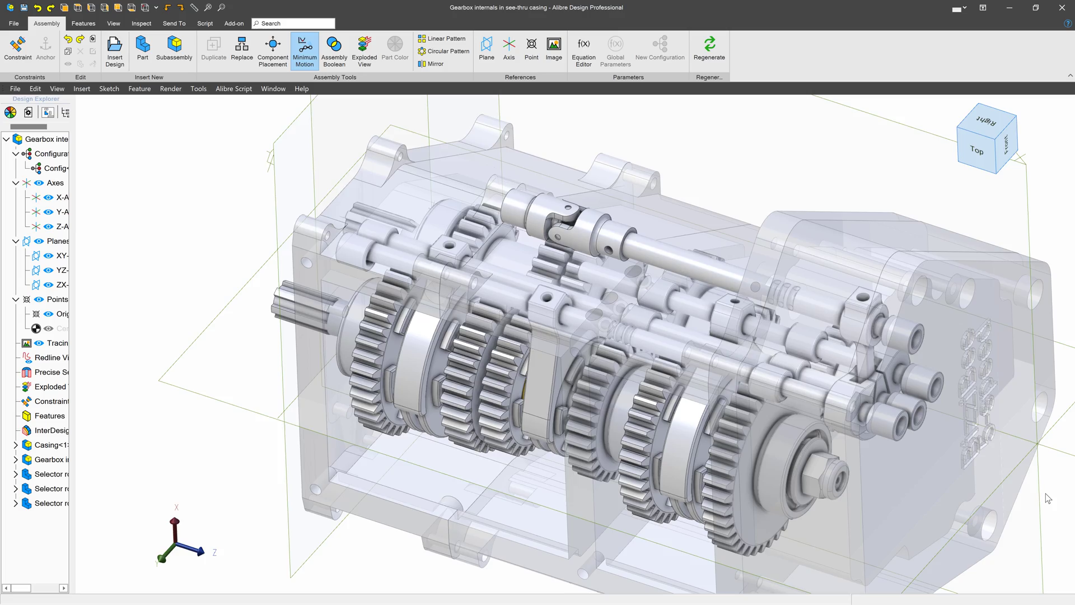
pyautogui.moveTo(1053, 505)
pyautogui.mouseDown(button='middle')
pyautogui.moveTo(1020, 500)
pyautogui.moveTo(1056, 507)
pyautogui.mouseUp(button='middle')
# Replace all three selector rod support bearings with the knurled gear
pyautogui.scroll(5, 674, 305)
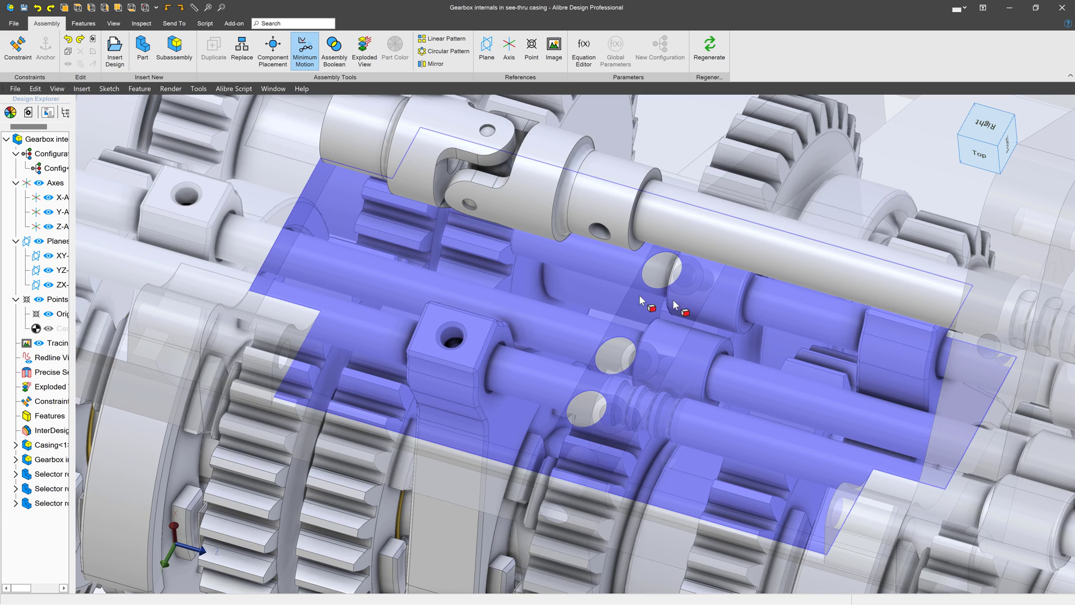
pyautogui.scroll(3, 674, 304)
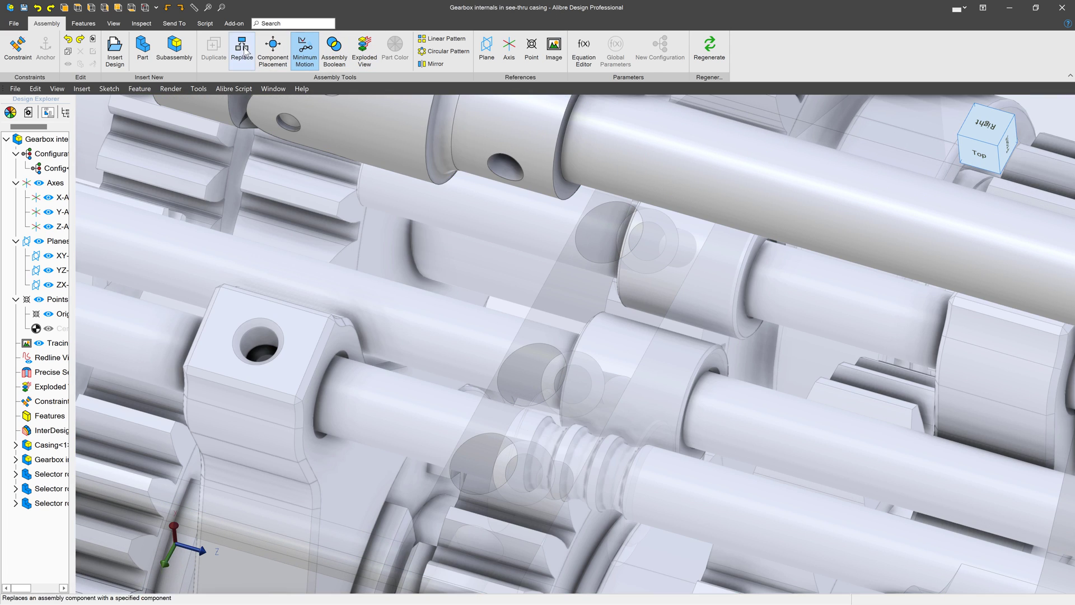
pyautogui.click(242, 50)
pyautogui.click(594, 392)
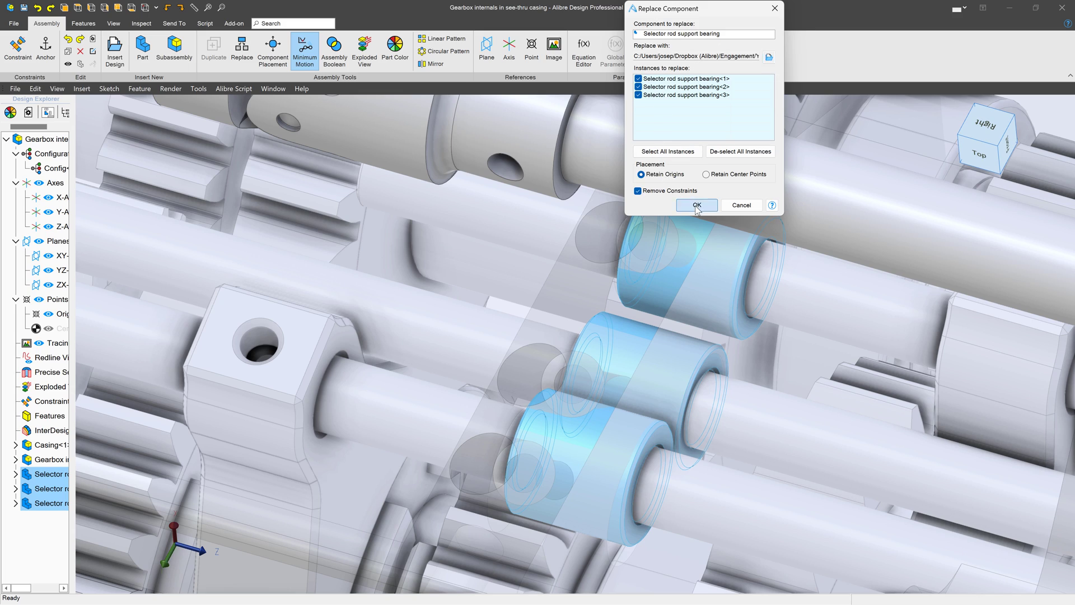
pyautogui.click(696, 206)
pyautogui.scroll(3, 731, 374)
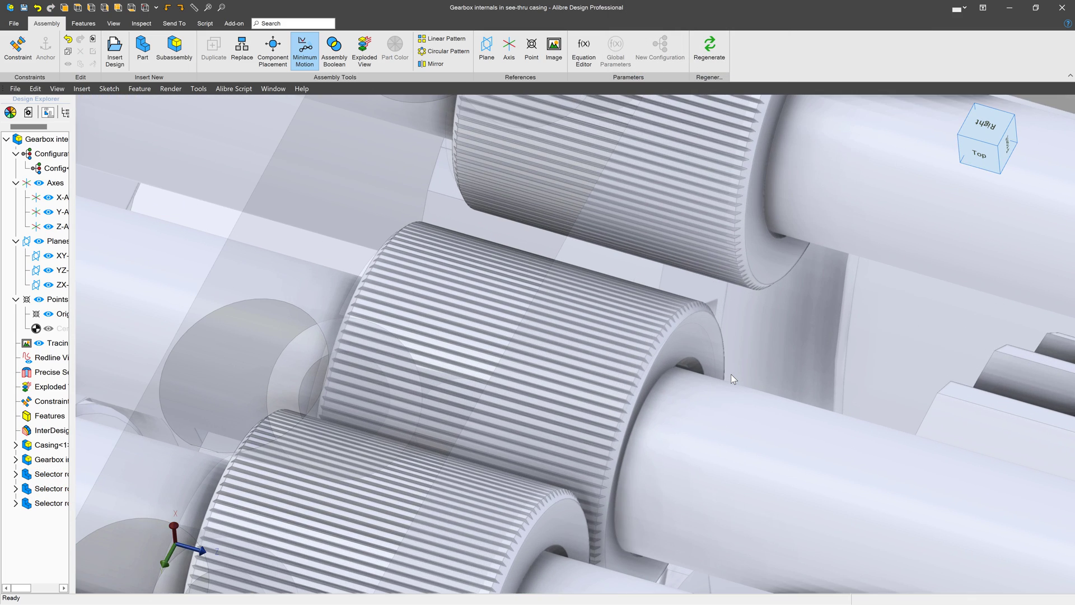
pyautogui.scroll(-5, 731, 374)
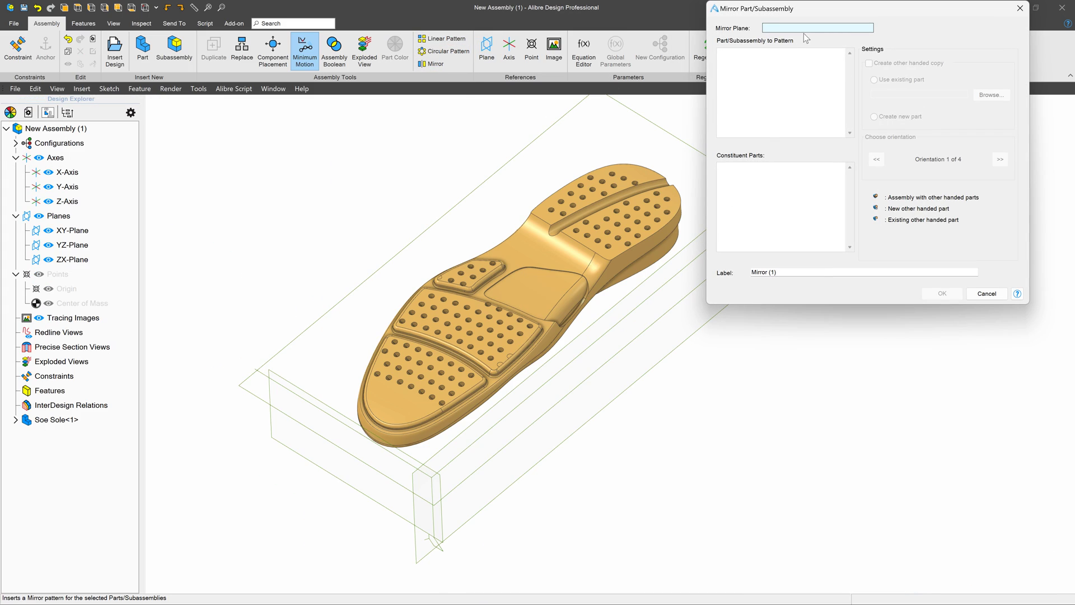
# Mirror Soe Sole across the ZX-Plane, creating a new other-handed part
pyautogui.click(542, 385)
pyautogui.click(675, 245)
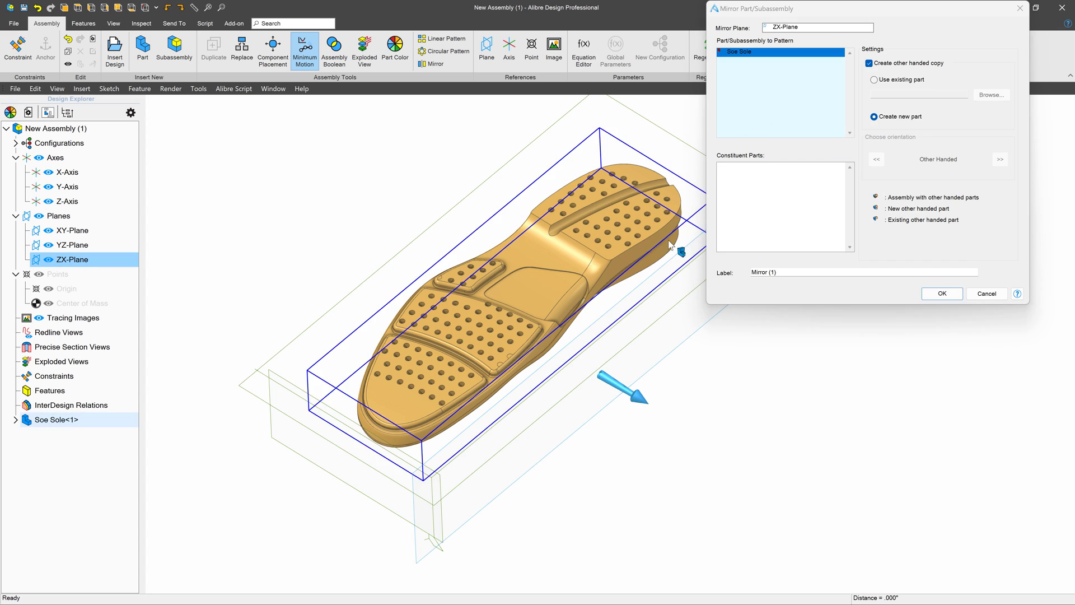
pyautogui.click(942, 293)
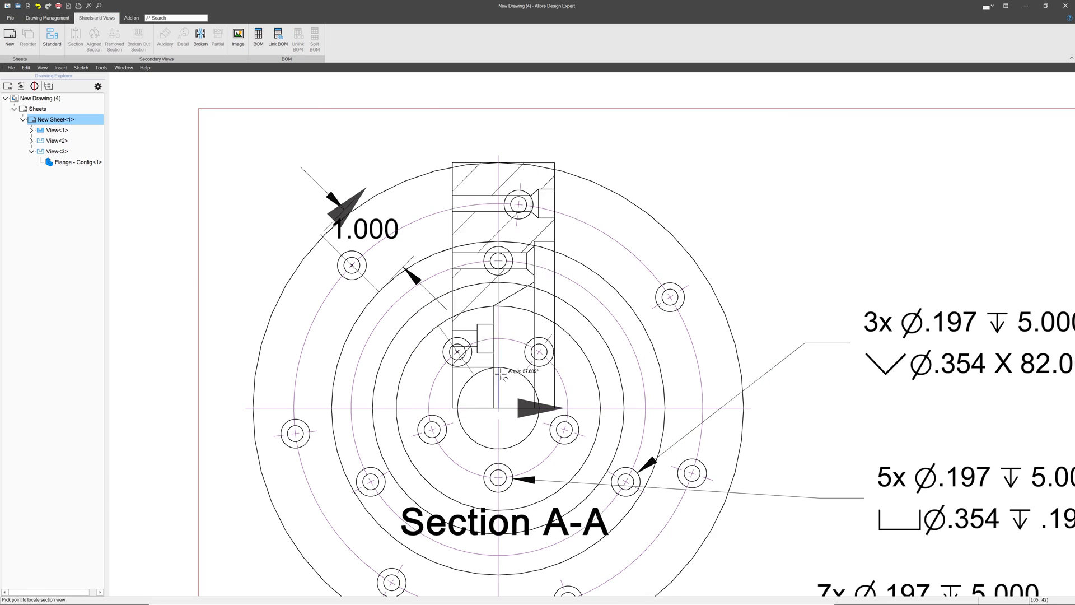
# Place Section A-A and Section B-B views on the drawing sheets
pyautogui.scroll(-5, 500, 373)
pyautogui.click(726, 277)
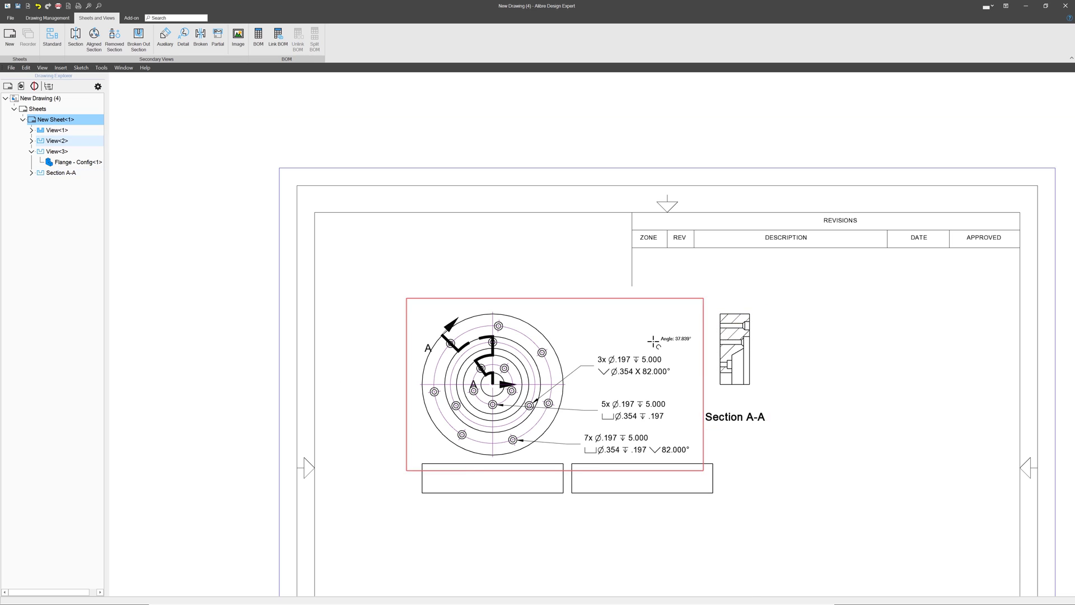
pyautogui.scroll(3, 666, 339)
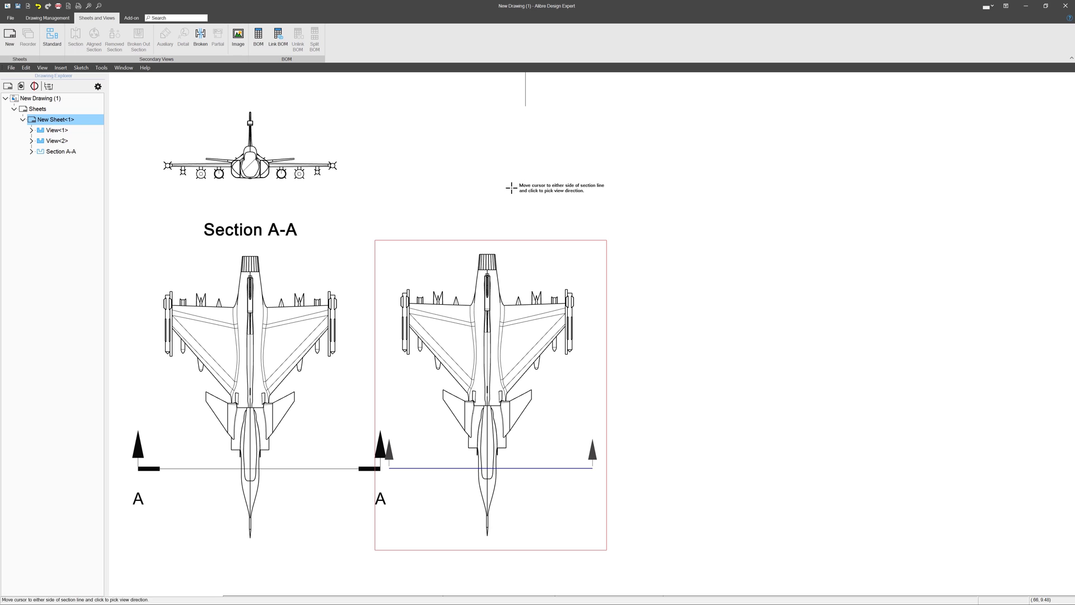
pyautogui.click(512, 187)
pyautogui.click(509, 139)
pyautogui.scroll(3, 477, 110)
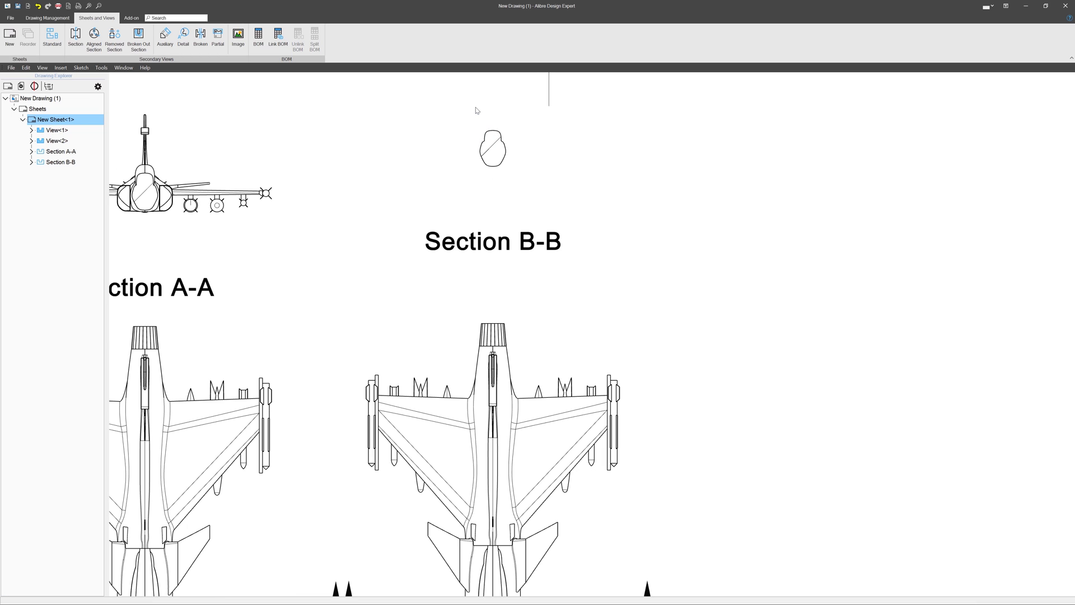
pyautogui.scroll(2, 477, 111)
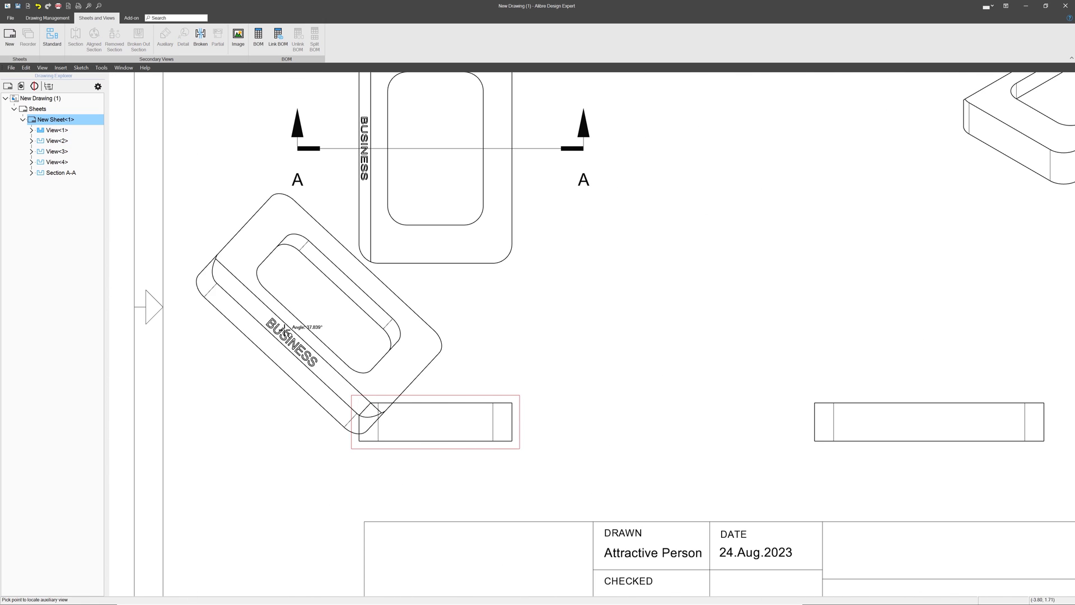
# Place an auxiliary view and rescale Detail A to 1:7
pyautogui.click(341, 333)
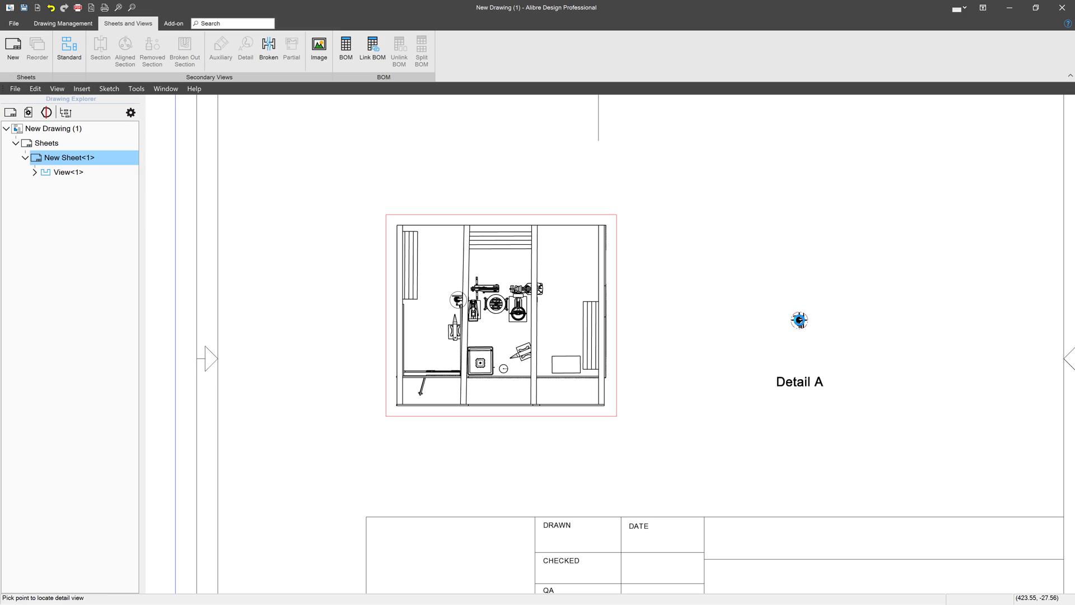
pyautogui.click(799, 320)
pyautogui.click(859, 316)
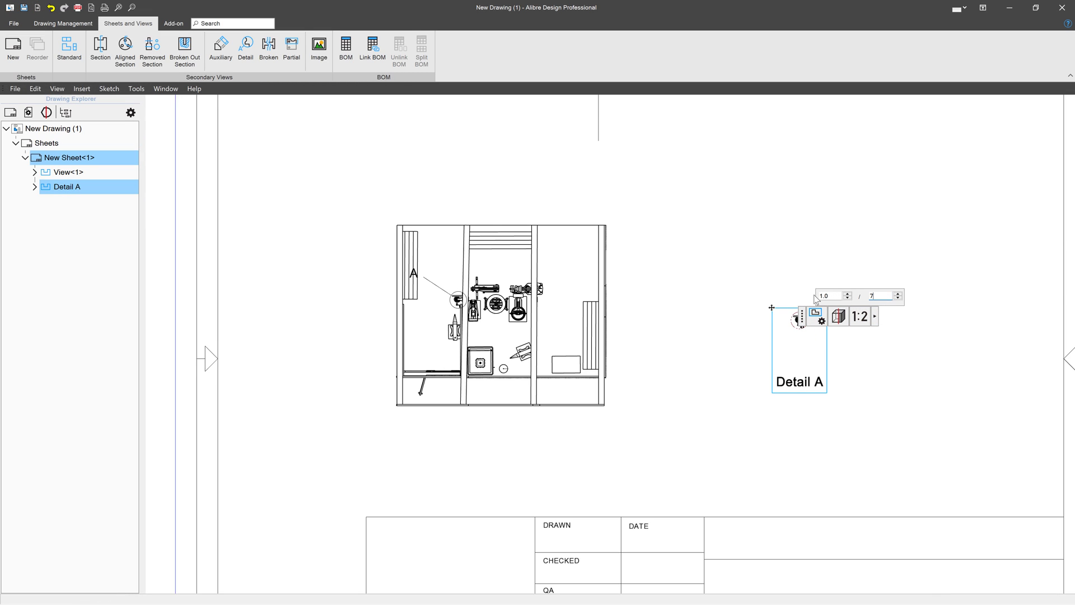
pyautogui.press('Return')
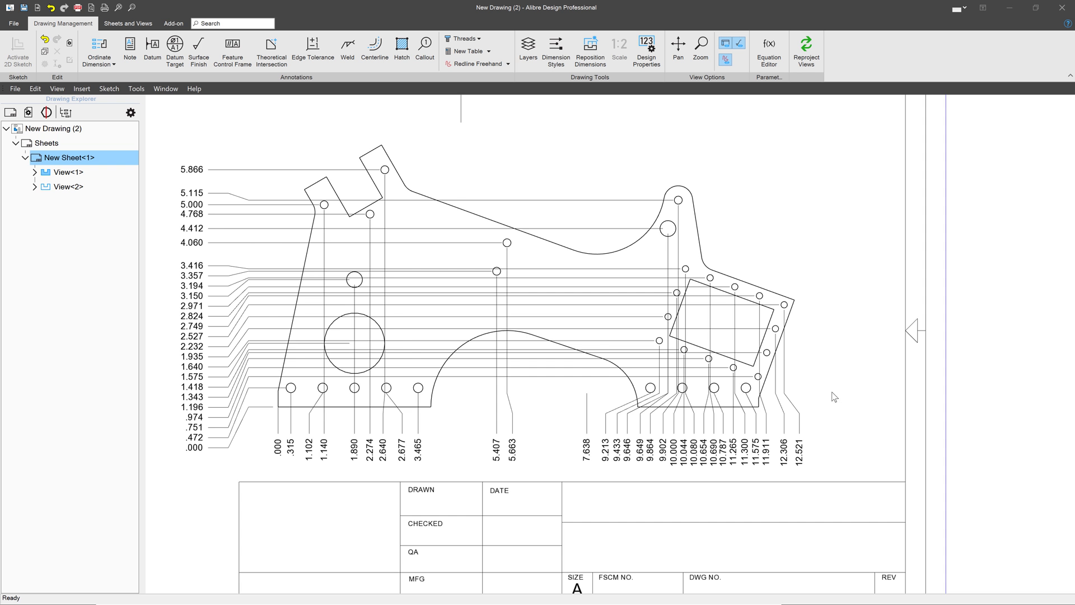
pyautogui.scroll(2, 911, 412)
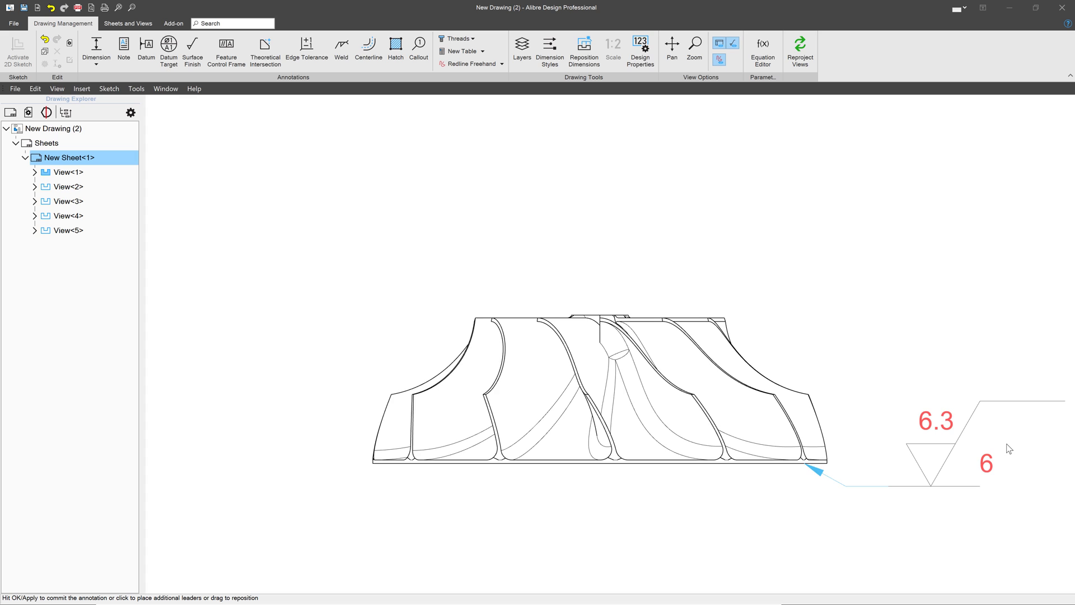
pyautogui.scroll(2, 1009, 448)
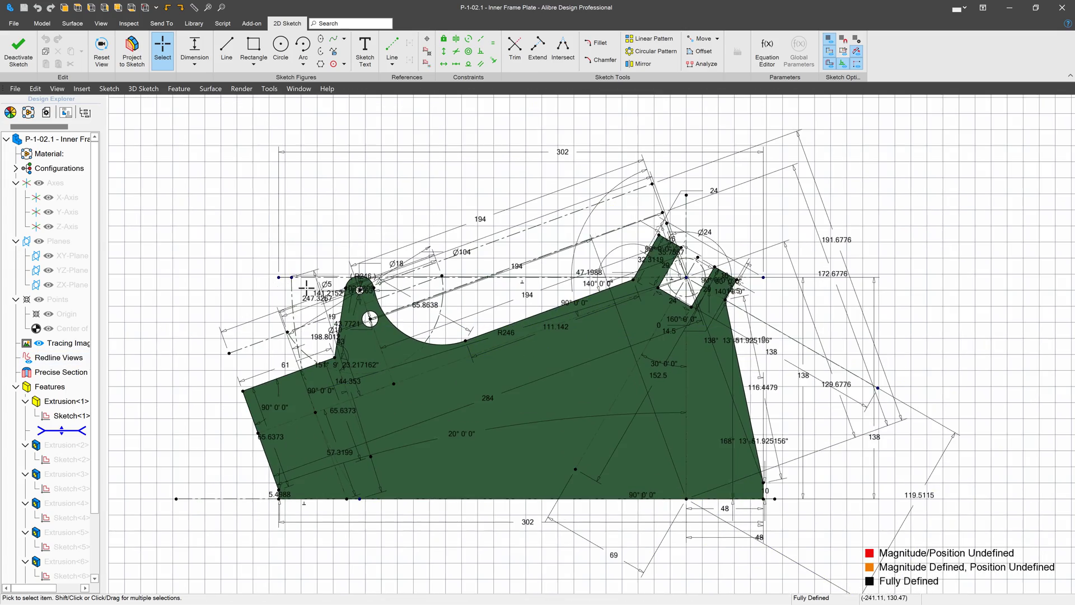
# Move the 42.7721 dimension left, then draw an origin-centred circular arc and a tangent arc
pyautogui.moveTo(367, 324); pyautogui.dragTo(185, 311)
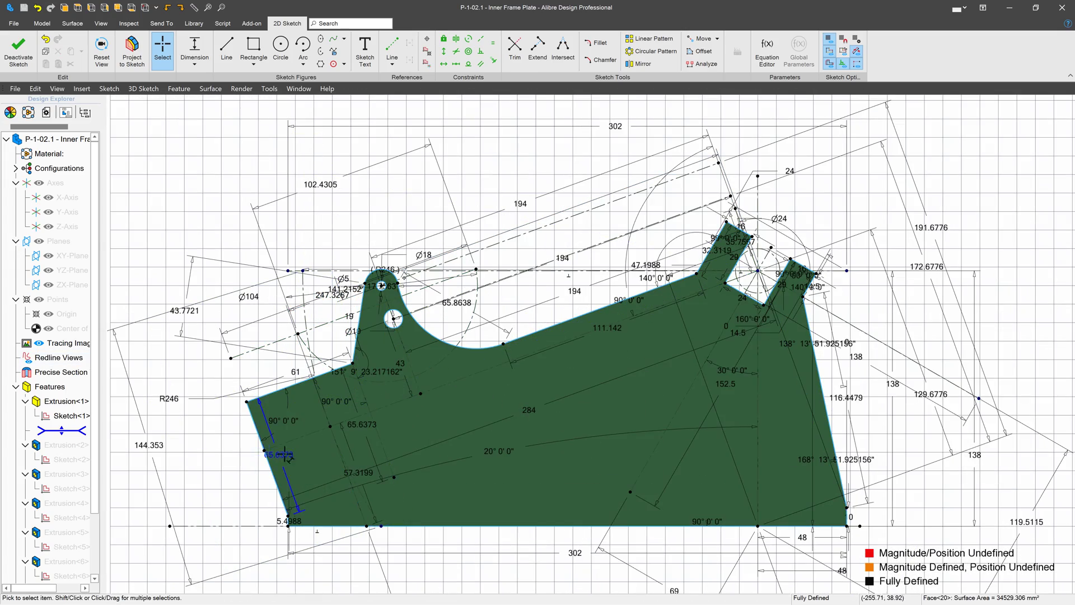
pyautogui.scroll(3, 350, 281)
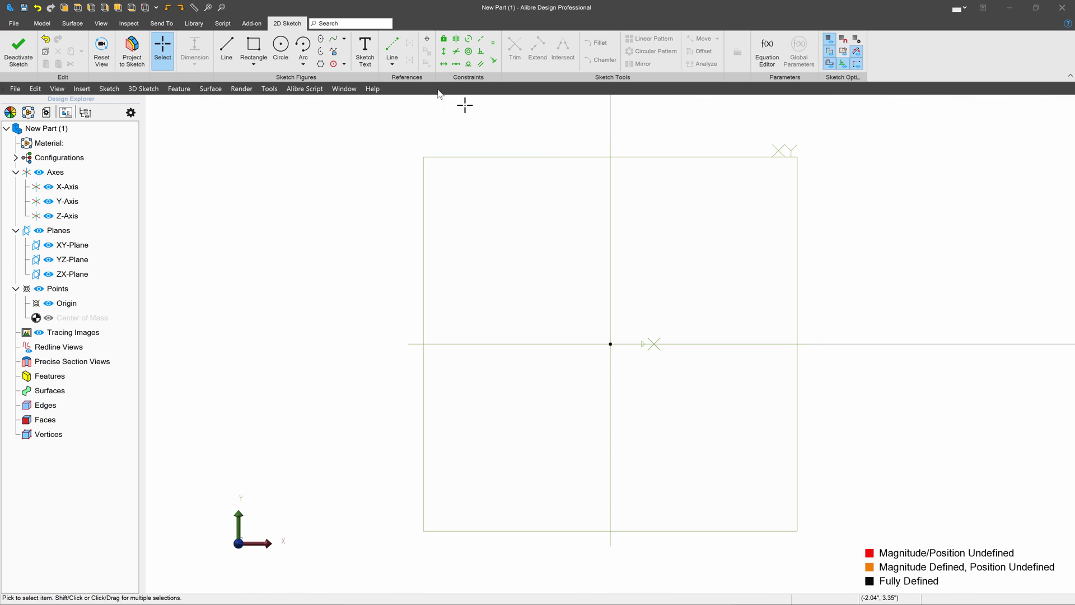
pyautogui.click(610, 344)
pyautogui.click(759, 426)
pyautogui.click(758, 260)
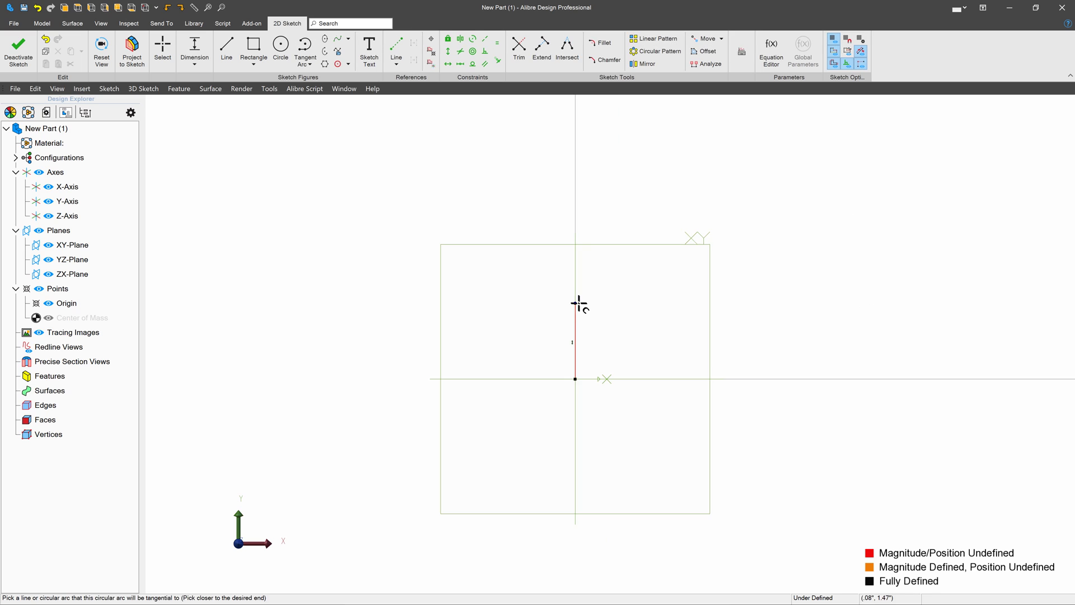
pyautogui.click(574, 304)
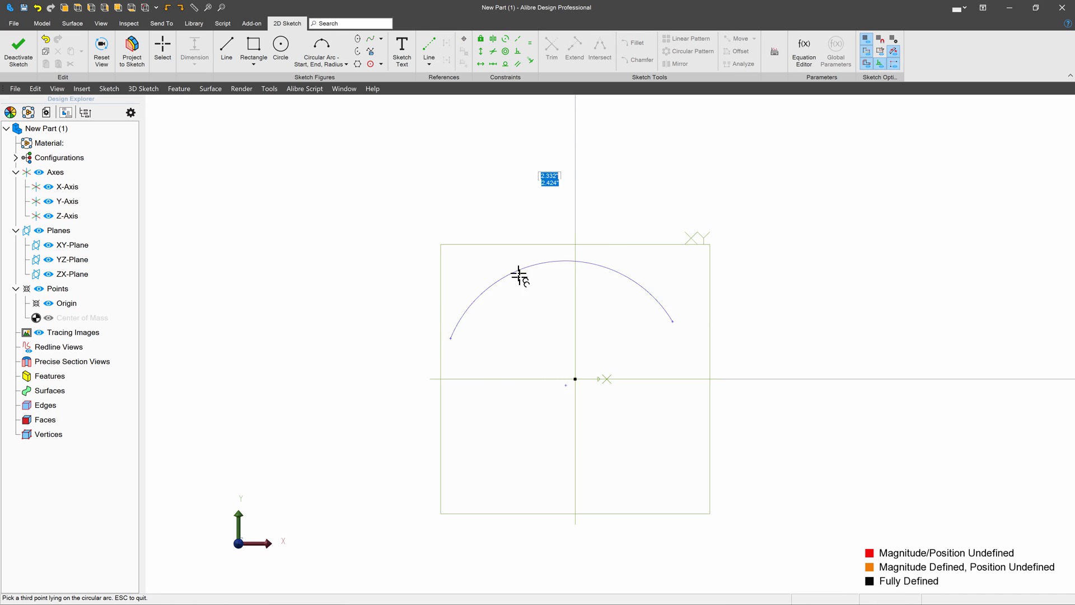
# Draw an ellipse and an elliptical arc at the sketch corner
pyautogui.click(673, 197)
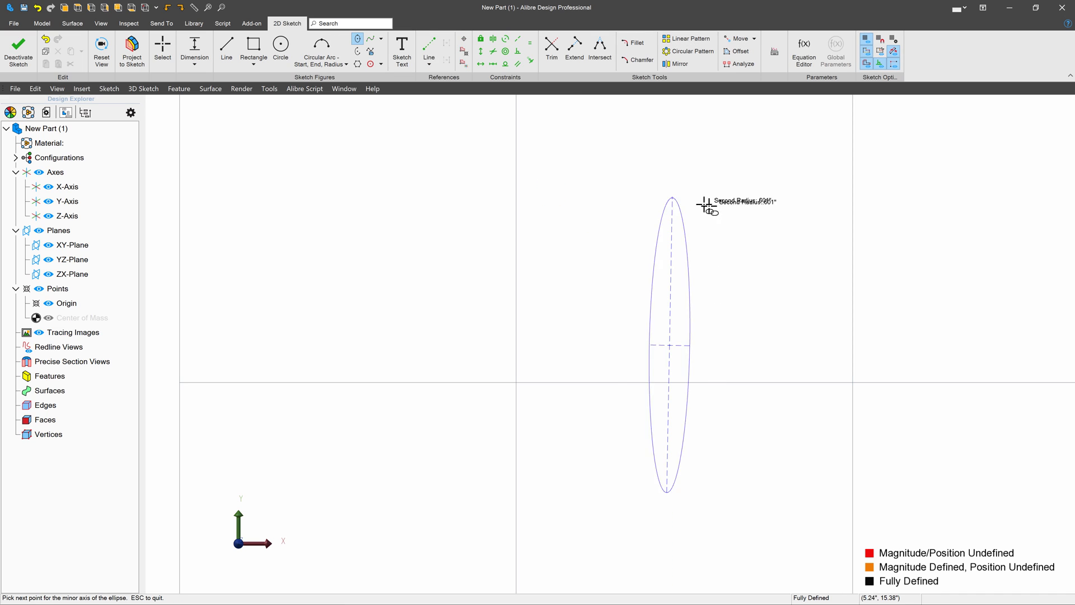
pyautogui.click(764, 240)
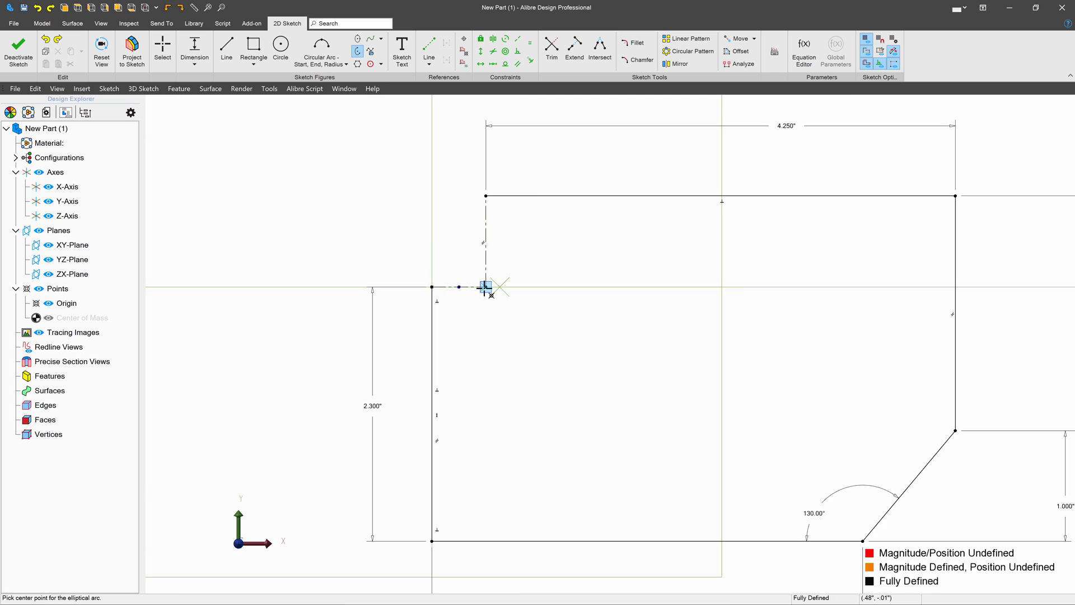
pyautogui.click(485, 196)
pyautogui.click(433, 280)
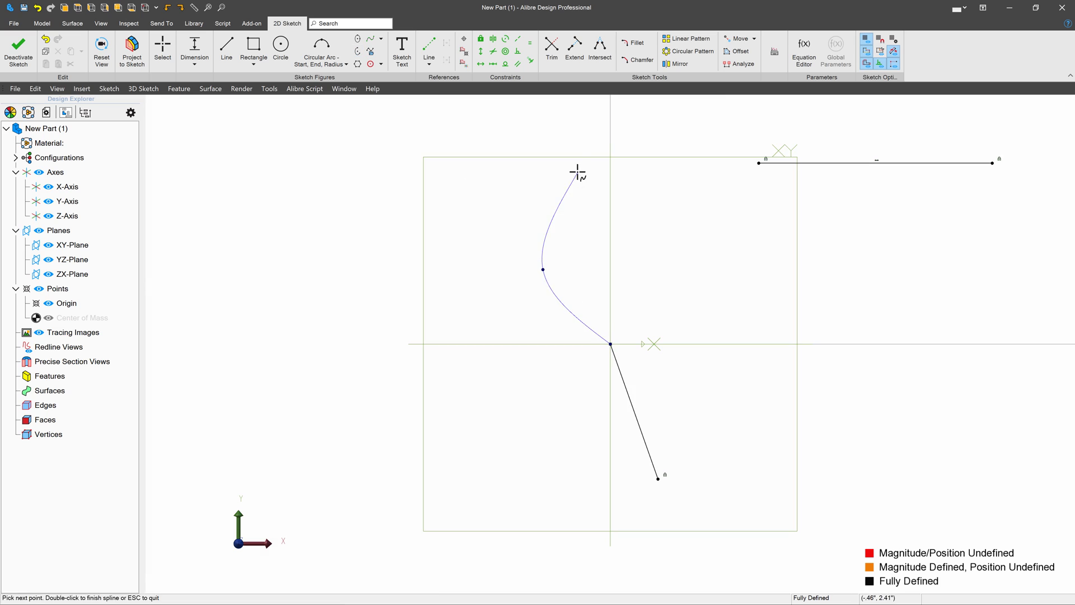
# Draw a spline from the origin to the line's endpoint and list the reference figure types
pyautogui.click(583, 169)
pyautogui.click(683, 131)
pyautogui.click(734, 163)
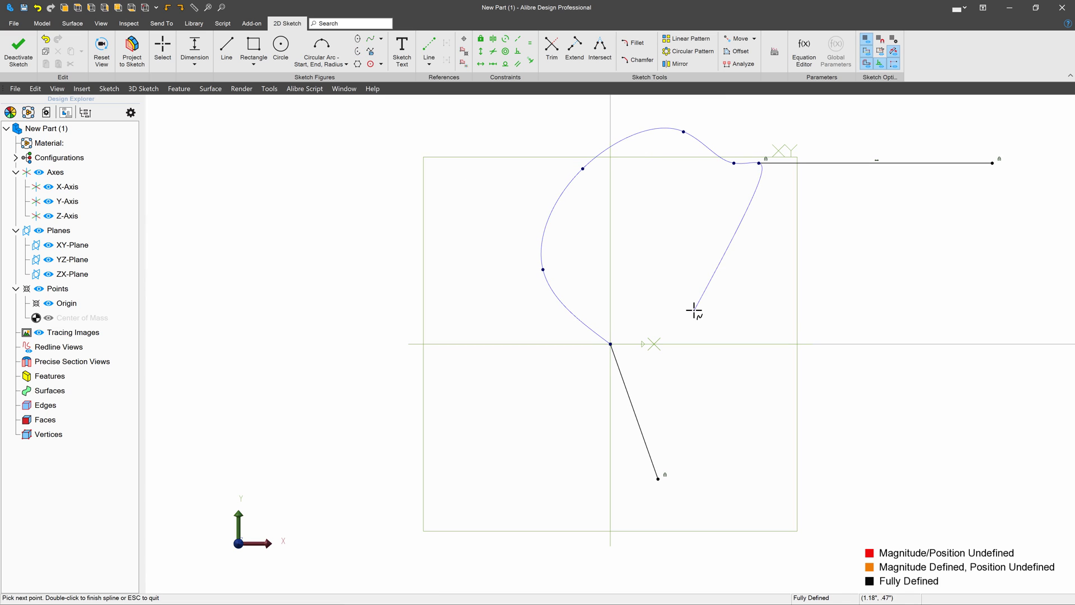
pyautogui.hotkey('ctrl', 'z')
pyautogui.click(610, 343)
pyautogui.click(594, 300)
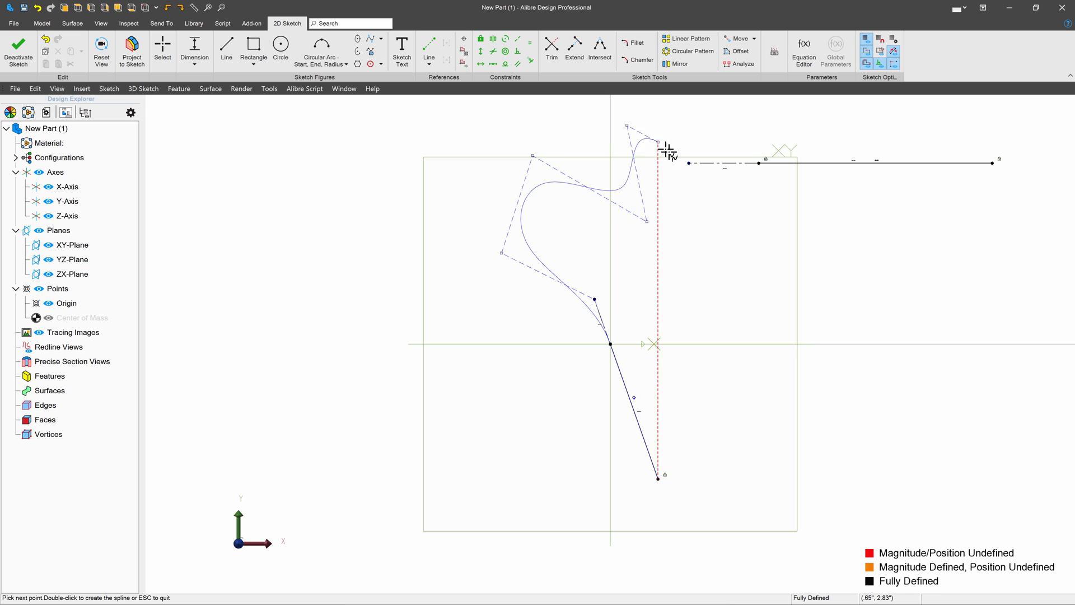
pyautogui.doubleClick(757, 163)
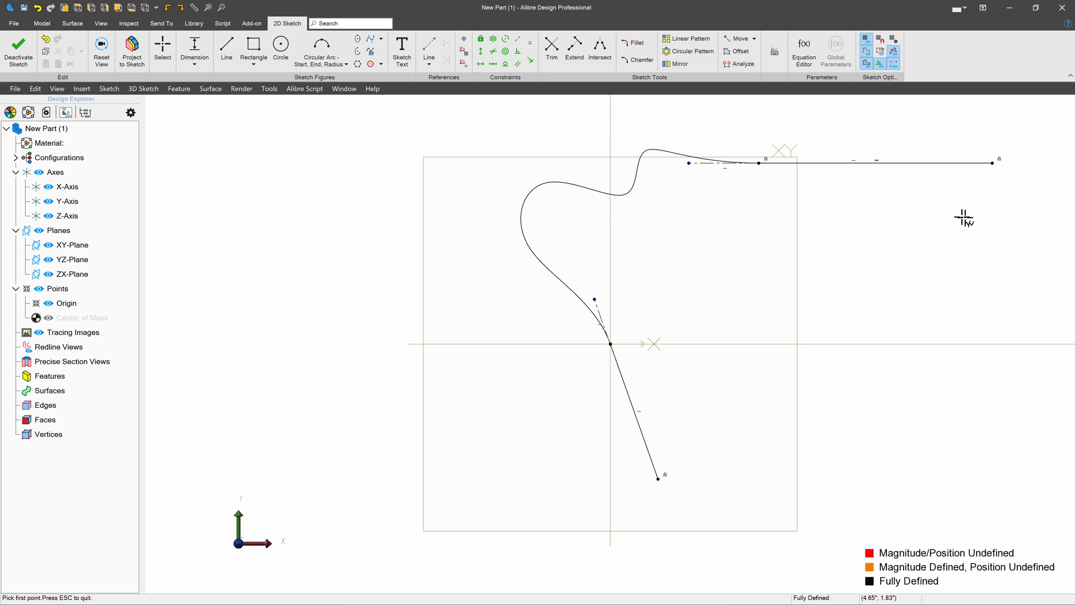
pyautogui.click(429, 65)
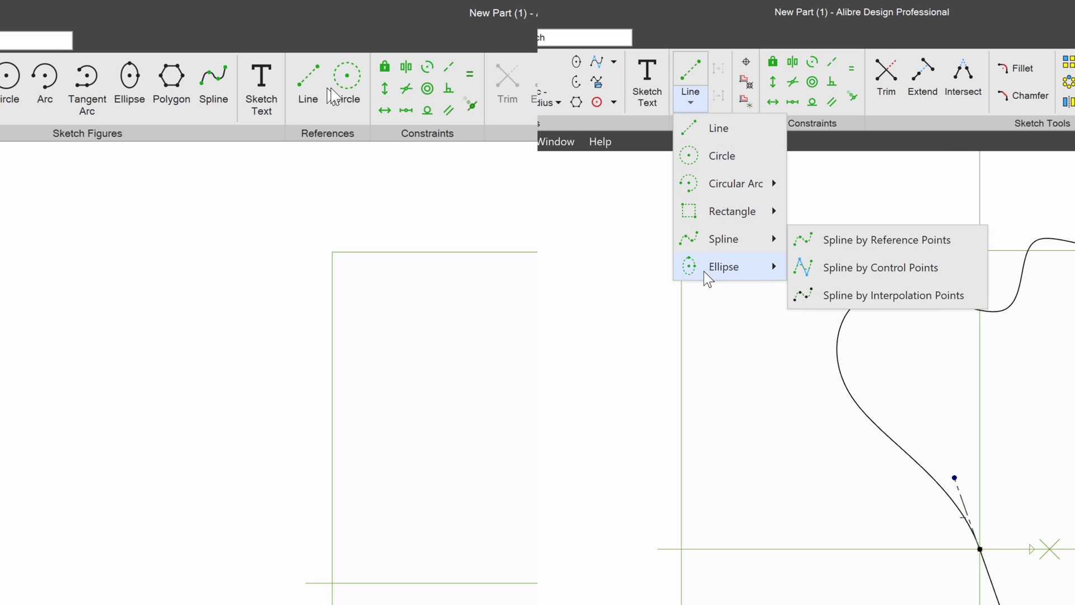
# Paste the copied sketch geometry as multiple stamped copies
pyautogui.moveTo(704, 271)
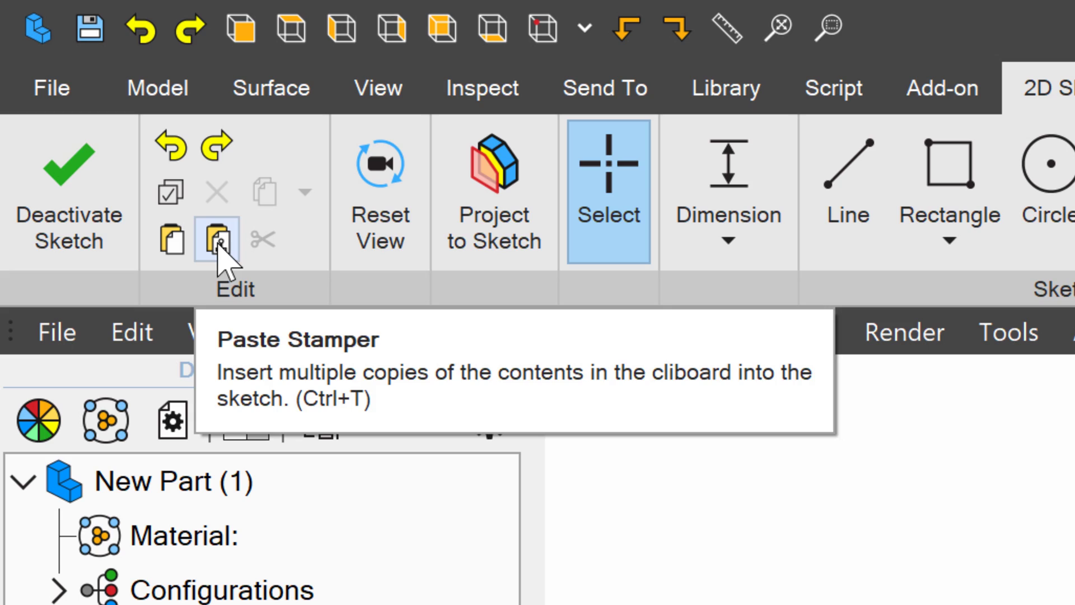
pyautogui.hotkey('ctrl', 'v')
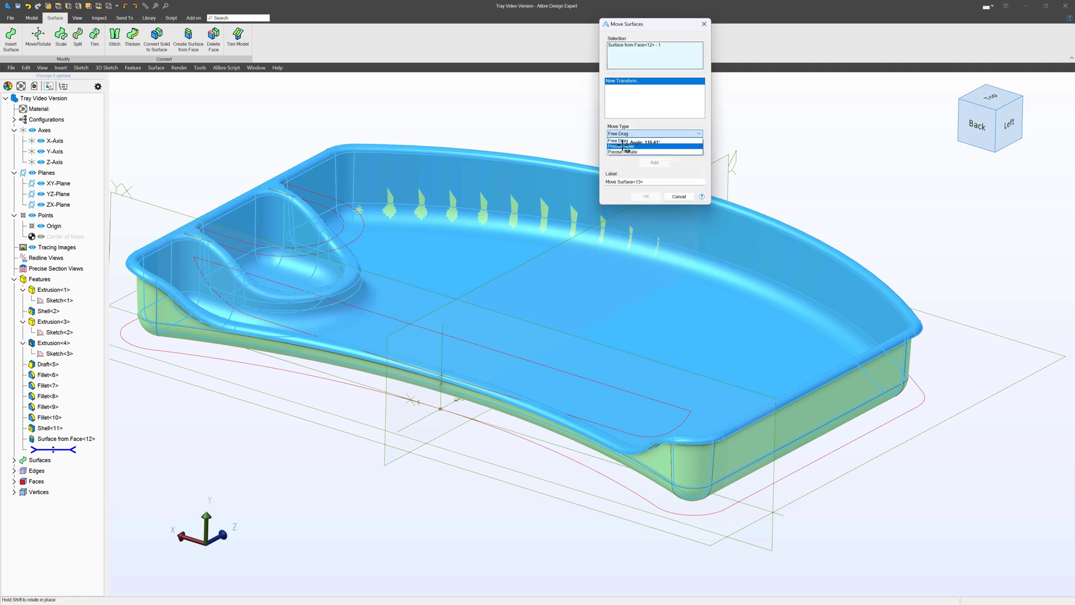
# Precisely move the tray's copied surface upward and thicken it
pyautogui.click(625, 146)
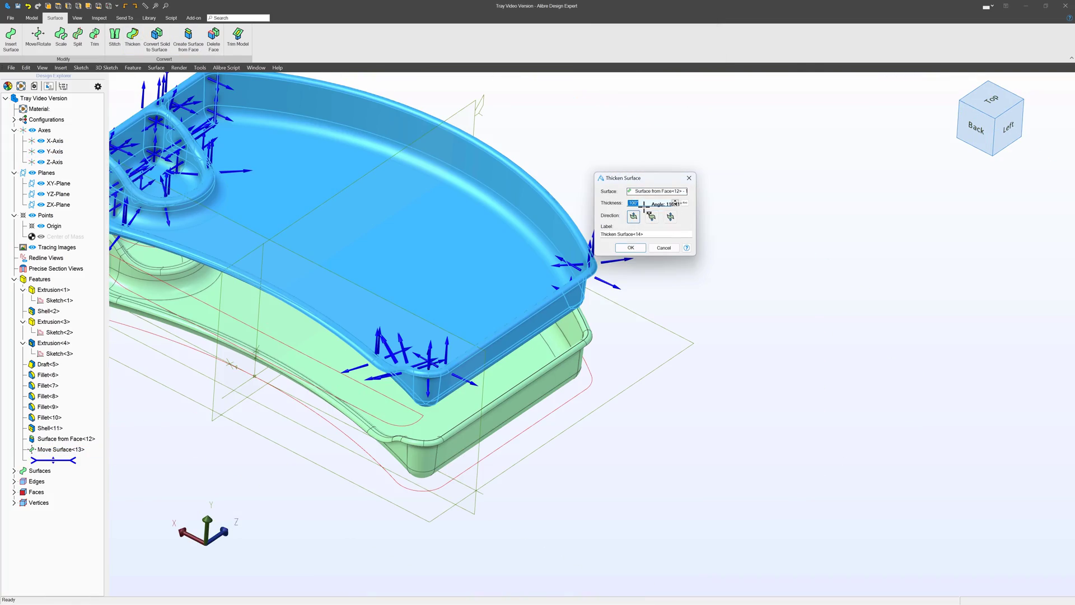
pyautogui.click(630, 248)
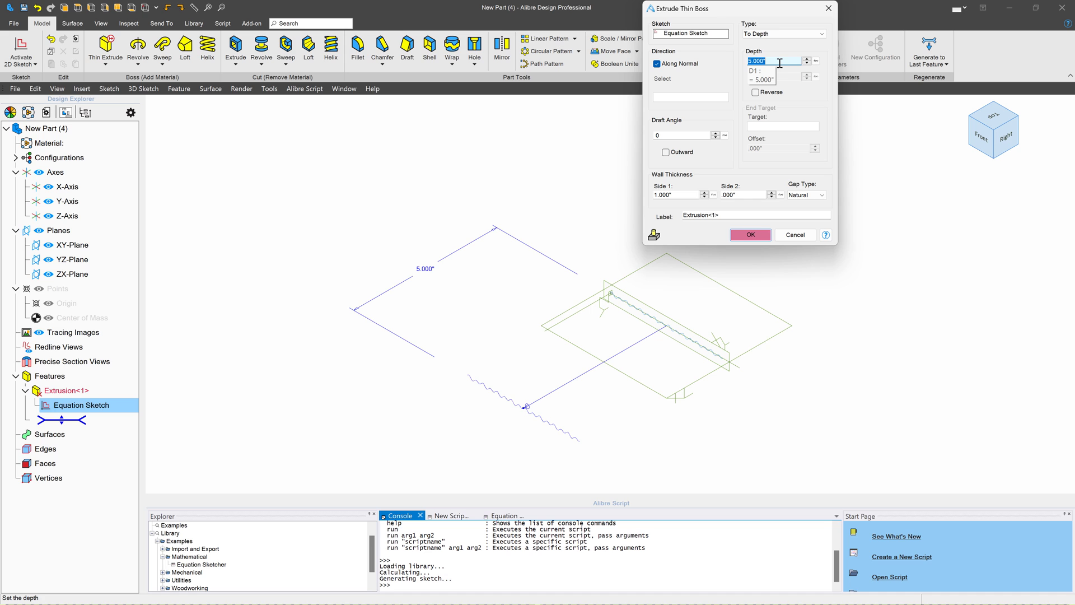
# Confirm the 5.000" thin boss extrusion of the equation wave sketch
pyautogui.press('Return')
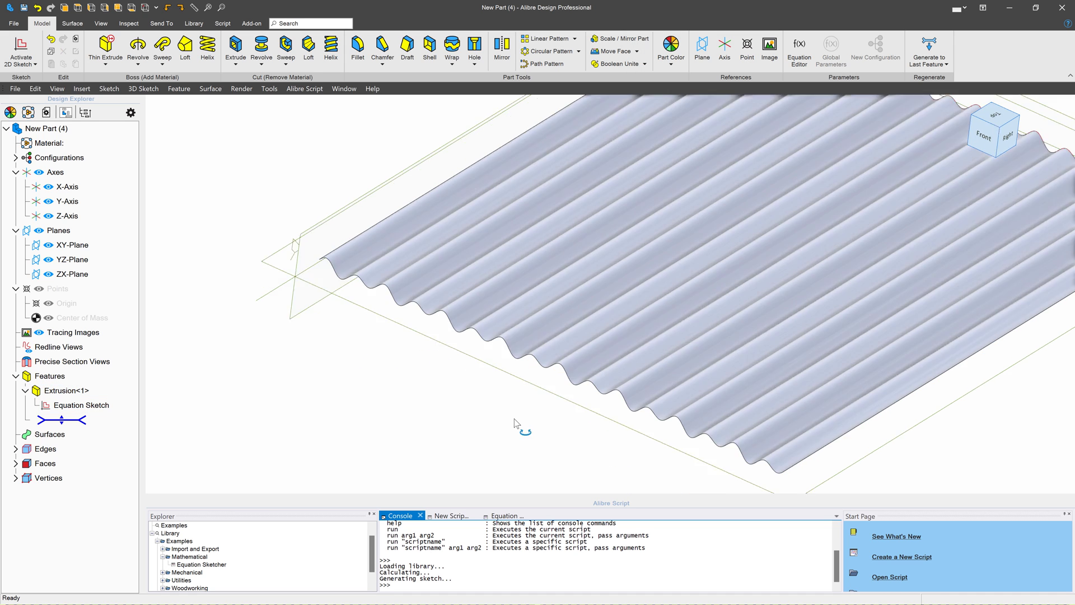